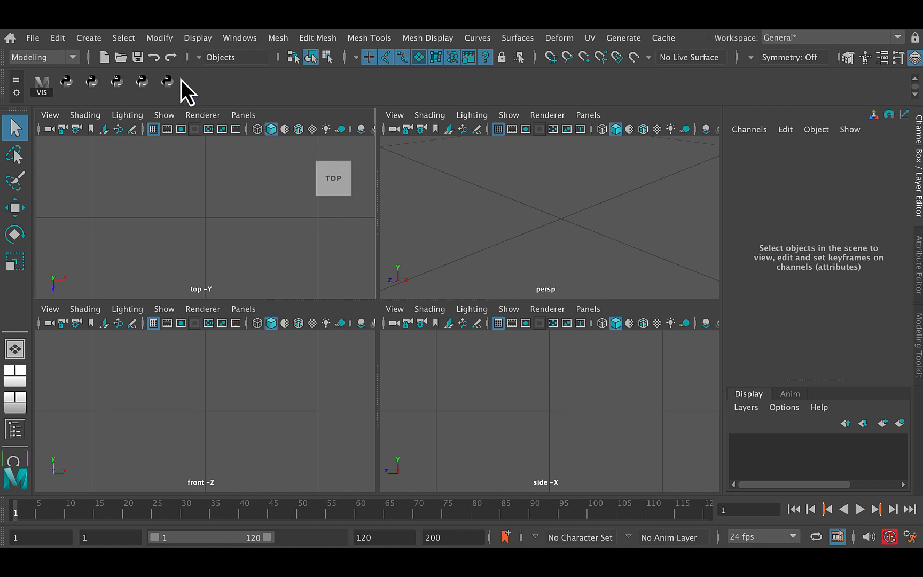
# Step: Create a new project named diceTexture1 in the Maya projects location with the standard folder structure
pyautogui.click(33, 39)
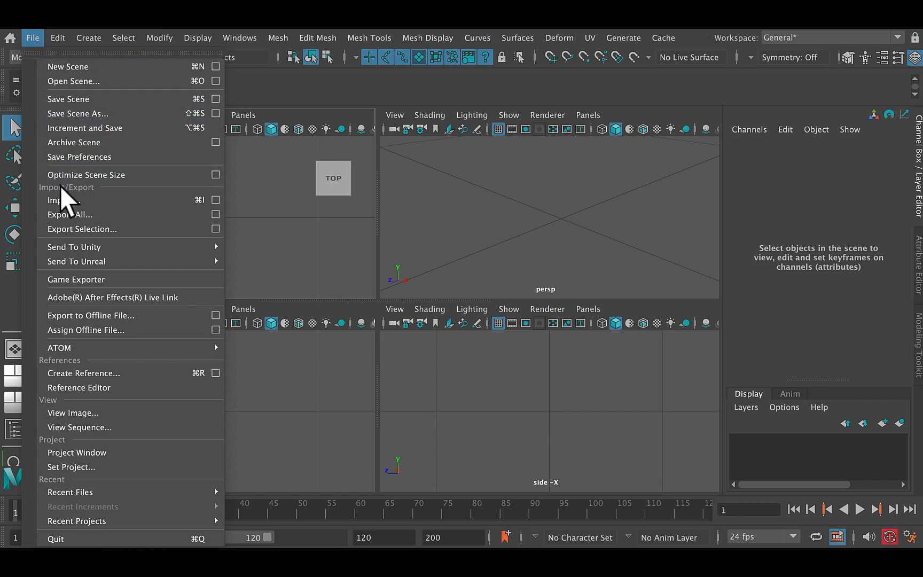
pyautogui.click(92, 453)
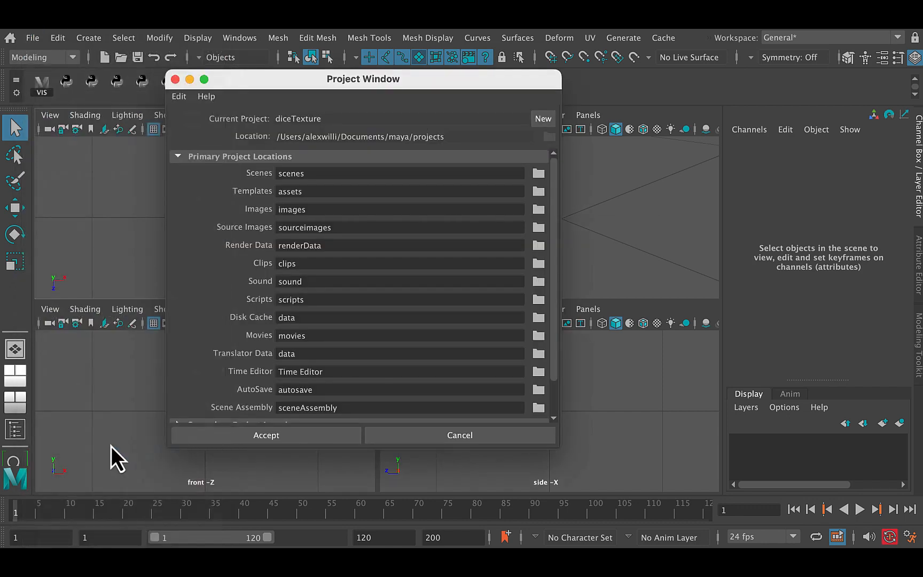
pyautogui.click(542, 118)
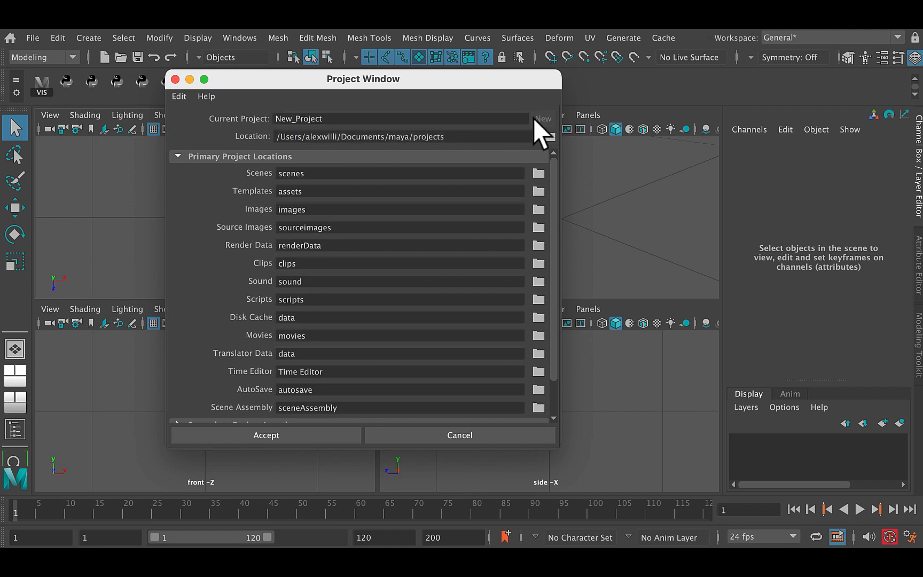
pyautogui.click(331, 119)
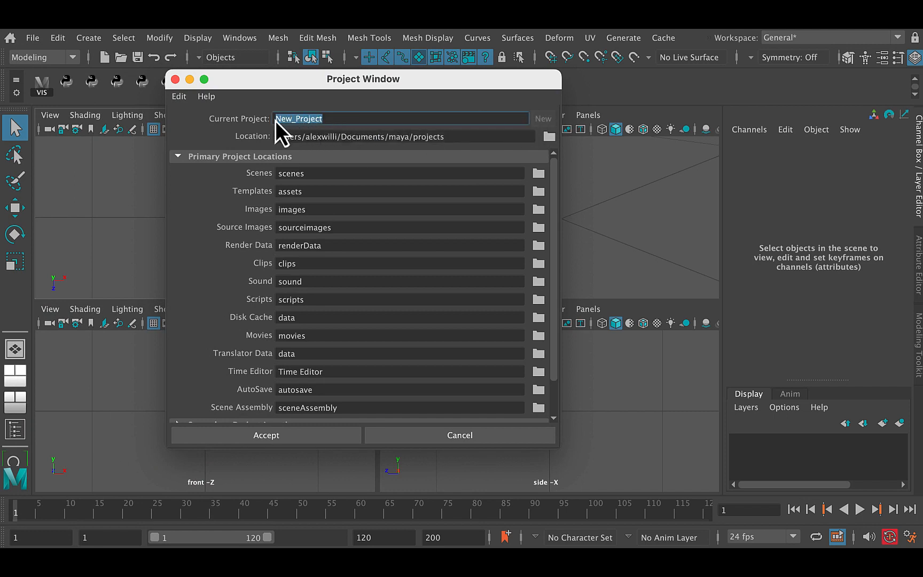
pyautogui.write('diceTexture1')
pyautogui.click(277, 438)
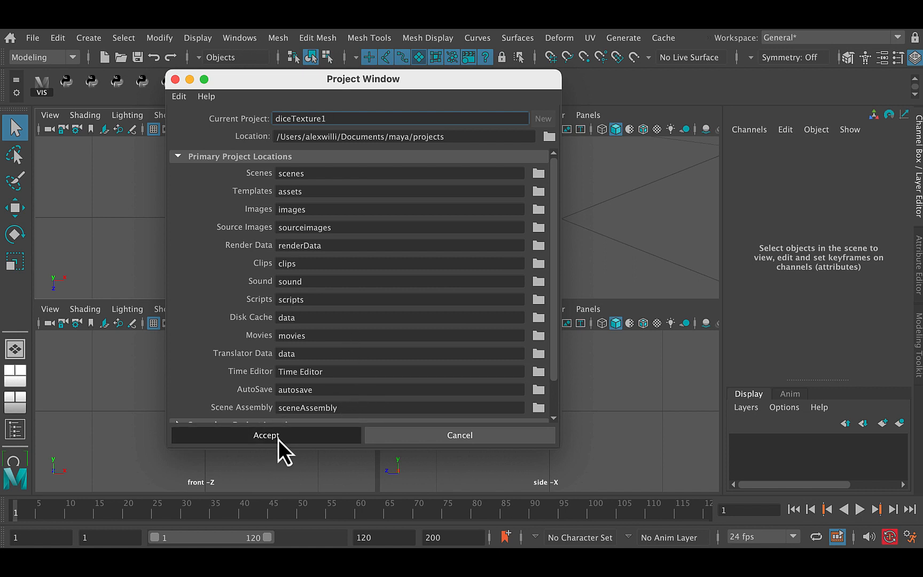
# Step: Set diceTexture1 as the current project
pyautogui.click(30, 39)
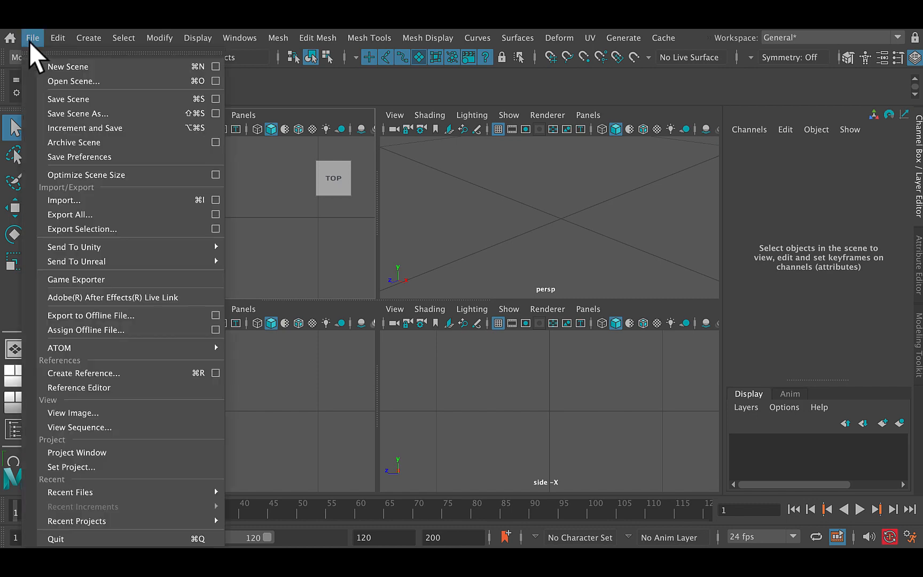
pyautogui.click(94, 470)
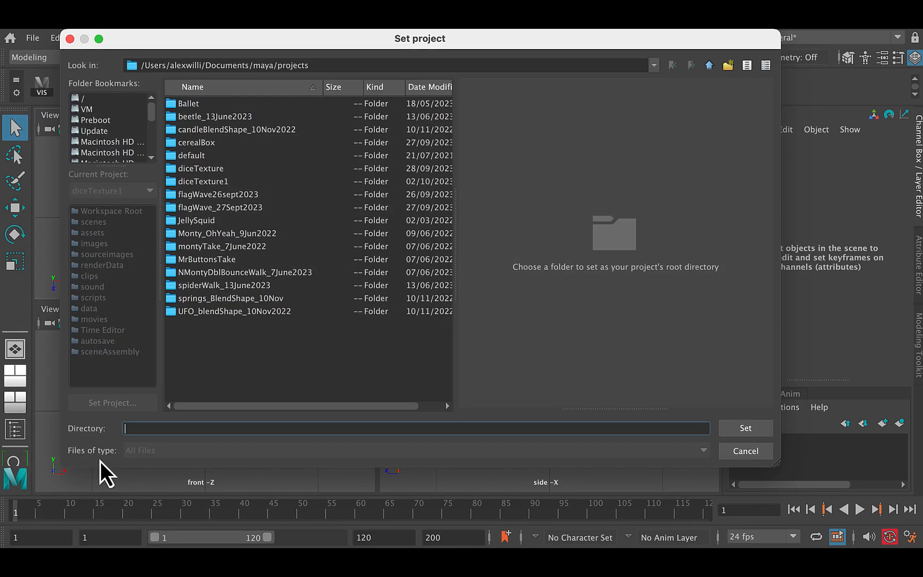
pyautogui.click(229, 183)
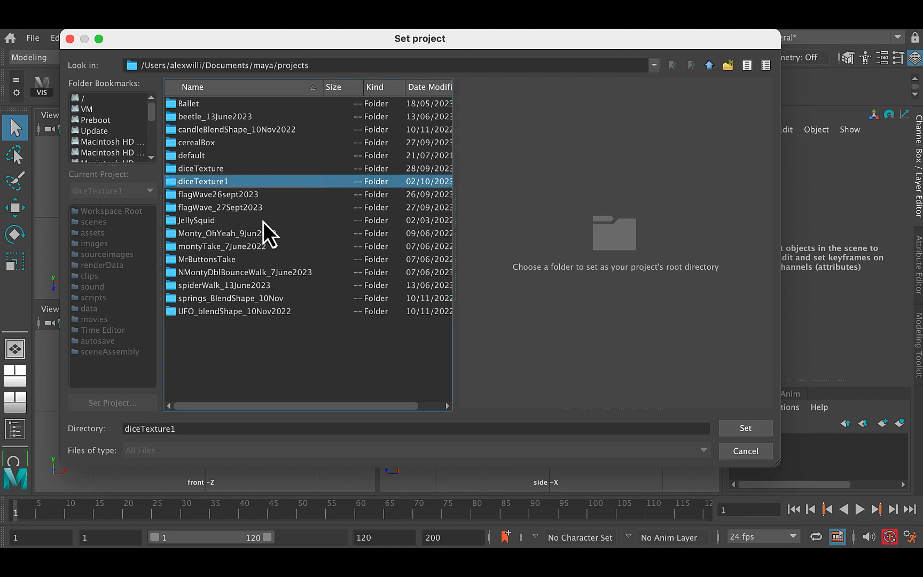
pyautogui.click(747, 431)
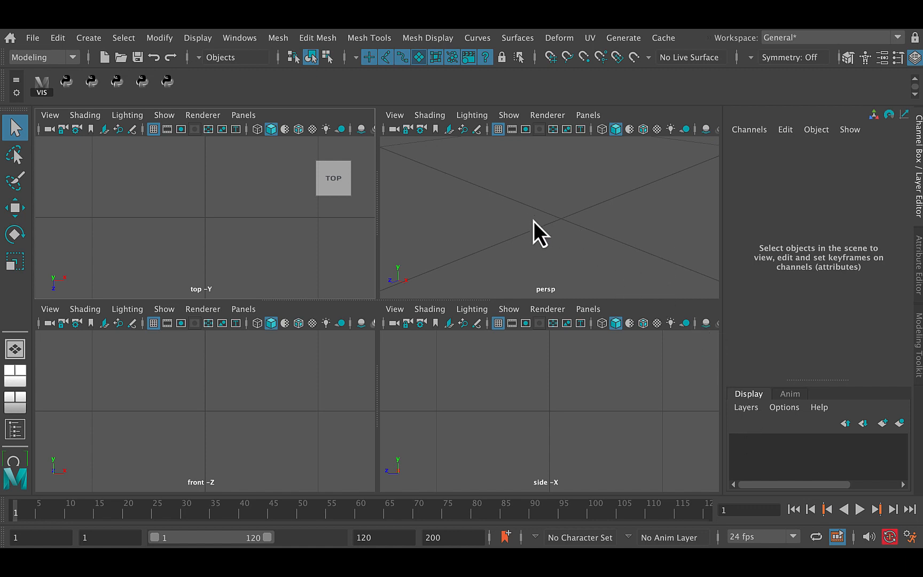
# Step: Hide all object types in the perspective view's display filter
pyautogui.keyDown('alt'); pyautogui.moveTo(542, 226); pyautogui.dragTo(523, 239, button='right'); pyautogui.keyUp('alt')
pyautogui.moveTo(513, 235)
pyautogui.keyDown('alt'); pyautogui.mouseDown()
pyautogui.moveTo(474, 226)
pyautogui.moveTo(525, 231)
pyautogui.moveTo(504, 239)
pyautogui.mouseUp(); pyautogui.keyUp('alt')
pyautogui.keyDown('alt'); pyautogui.moveTo(503, 239); pyautogui.dragTo(433, 232, button='right'); pyautogui.keyUp('alt')
pyautogui.keyDown('alt'); pyautogui.moveTo(488, 234); pyautogui.dragTo(496, 234); pyautogui.keyUp('alt')
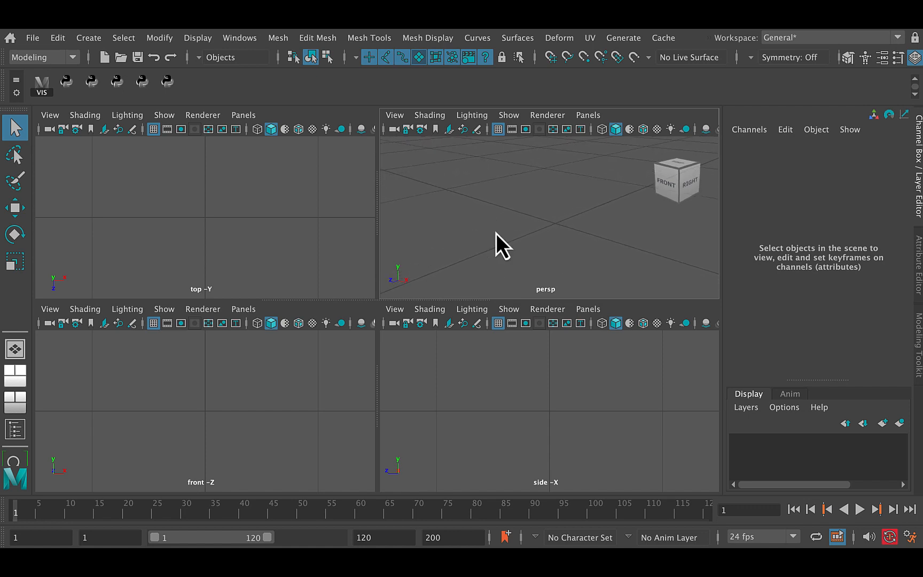
pyautogui.keyDown('alt'); pyautogui.moveTo(496, 233); pyautogui.dragTo(435, 228, button='right'); pyautogui.keyUp('alt')
pyautogui.keyDown('alt'); pyautogui.moveTo(473, 227); pyautogui.dragTo(481, 226); pyautogui.keyUp('alt')
pyautogui.click(511, 116)
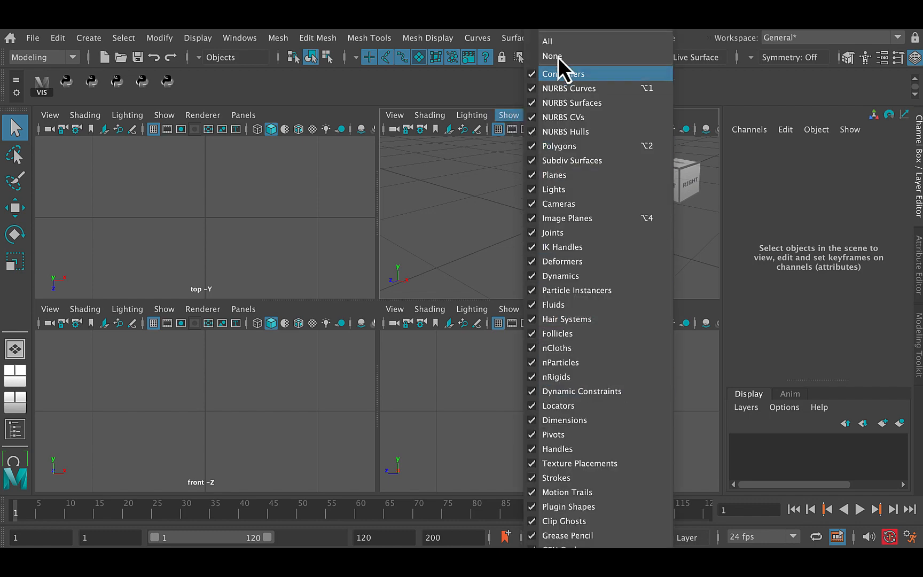
pyautogui.click(565, 22)
pyautogui.moveTo(572, 11); pyautogui.dragTo(552, 0)
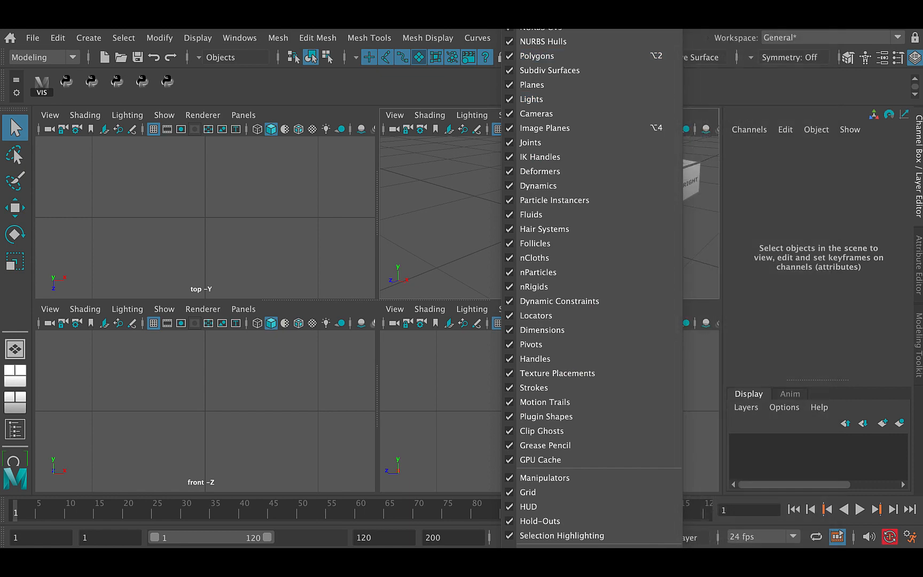
pyautogui.moveTo(561, 0); pyautogui.dragTo(522, 104)
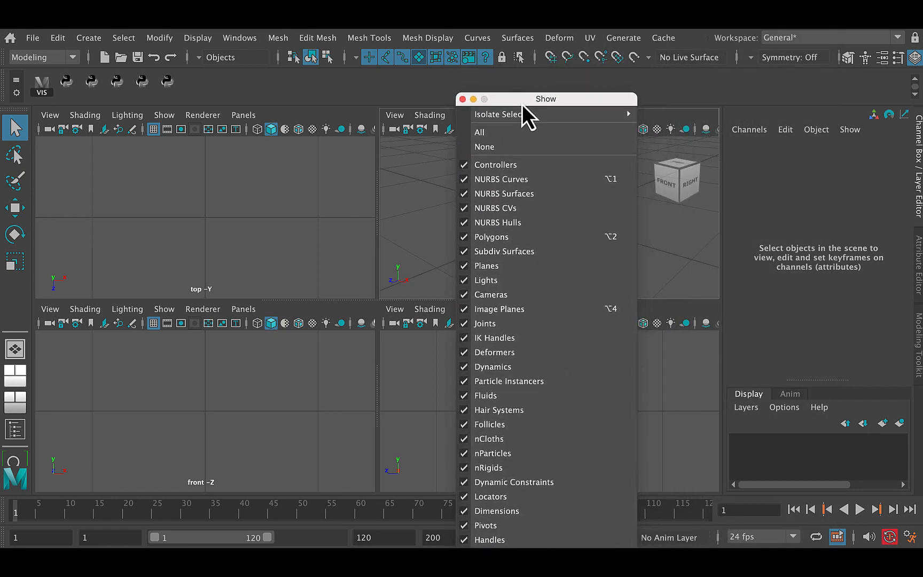
pyautogui.click(504, 148)
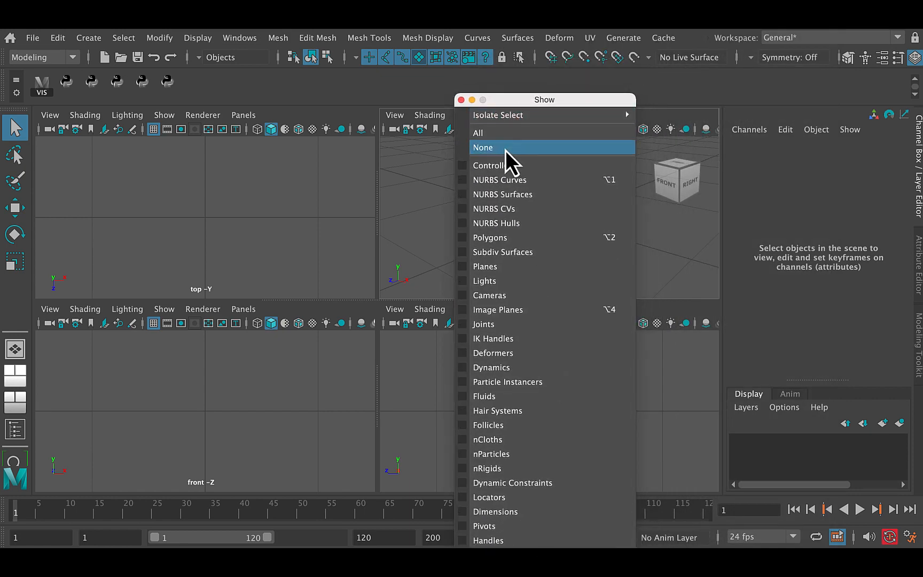
# Step: Make polygons and NURBS curves displayable in the perspective view and dismiss the detached display filter list
pyautogui.click(466, 240)
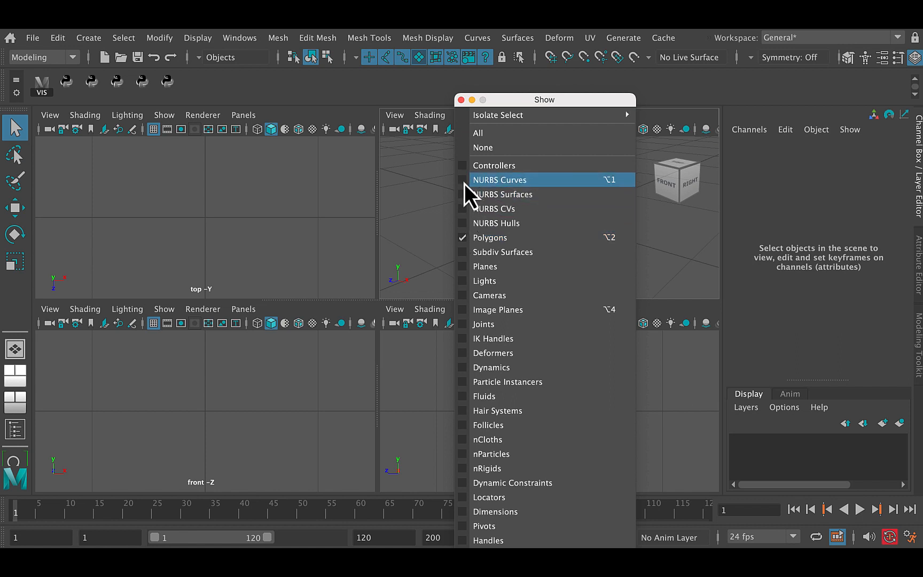
pyautogui.click(465, 182)
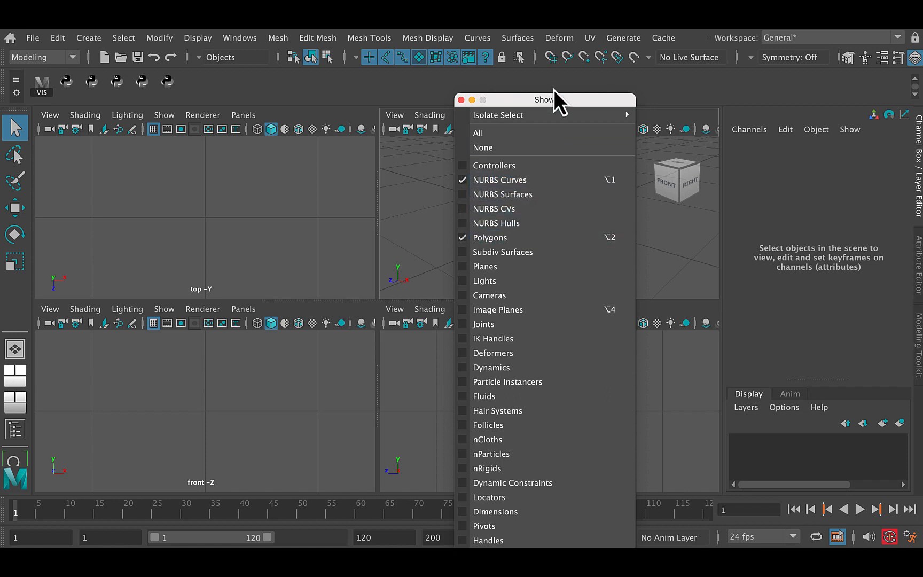
pyautogui.moveTo(560, 97); pyautogui.dragTo(567, 67)
pyautogui.click(463, 58)
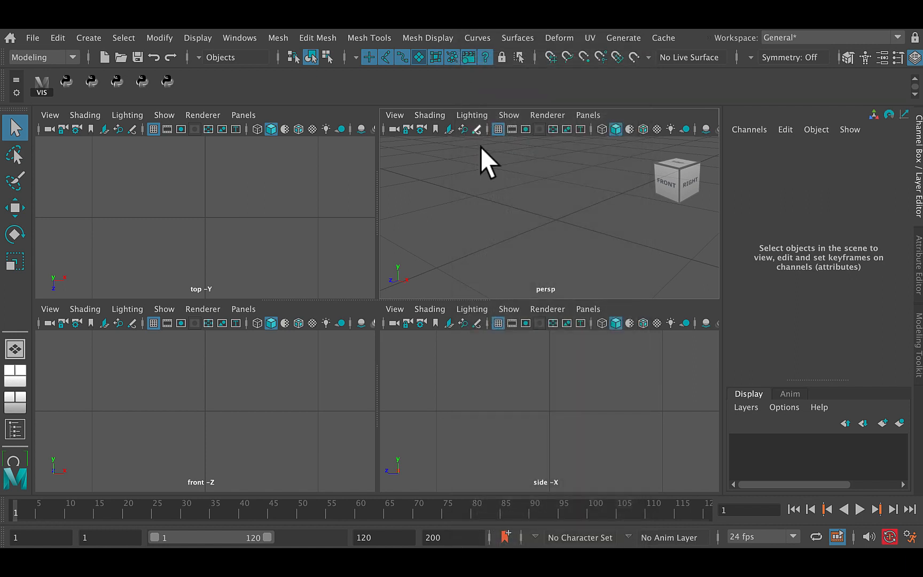
# Step: Create a polygon cube with the default options: width, height and depth of 1 and one division each
pyautogui.click(92, 41)
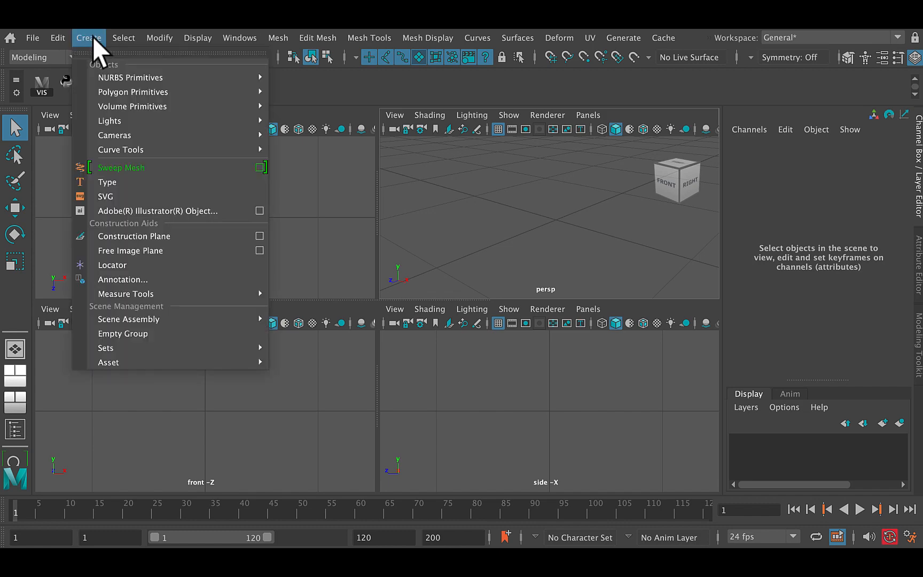
pyautogui.moveTo(128, 96)
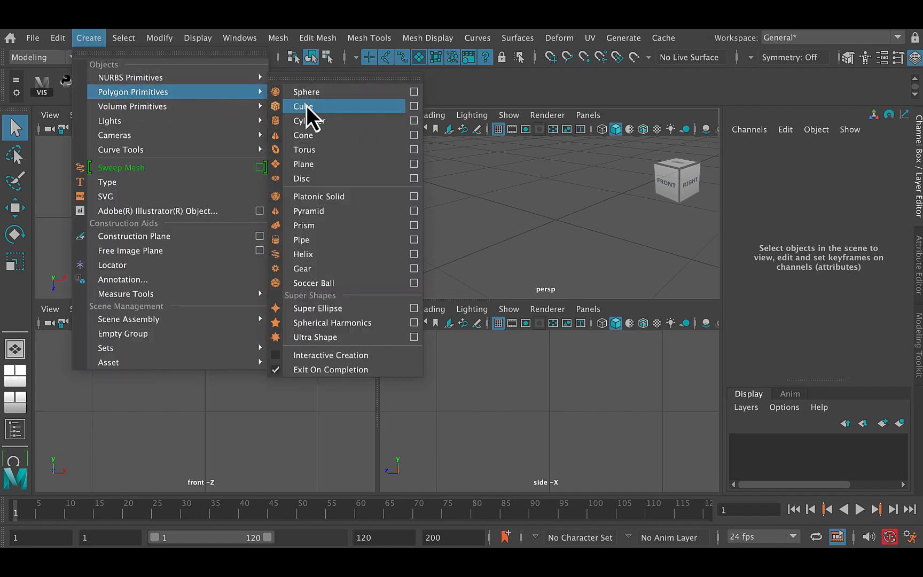
pyautogui.click(414, 107)
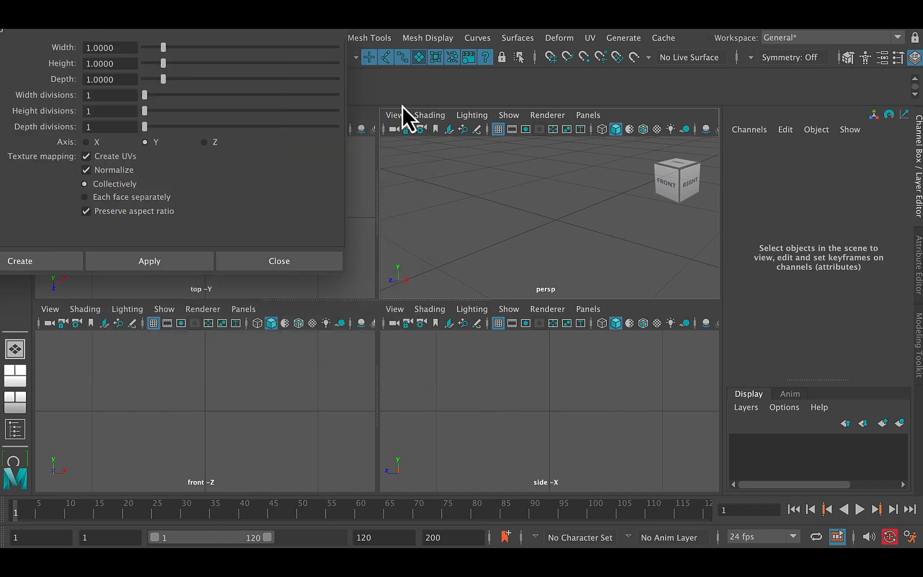
pyautogui.moveTo(291, 34); pyautogui.dragTo(405, 114)
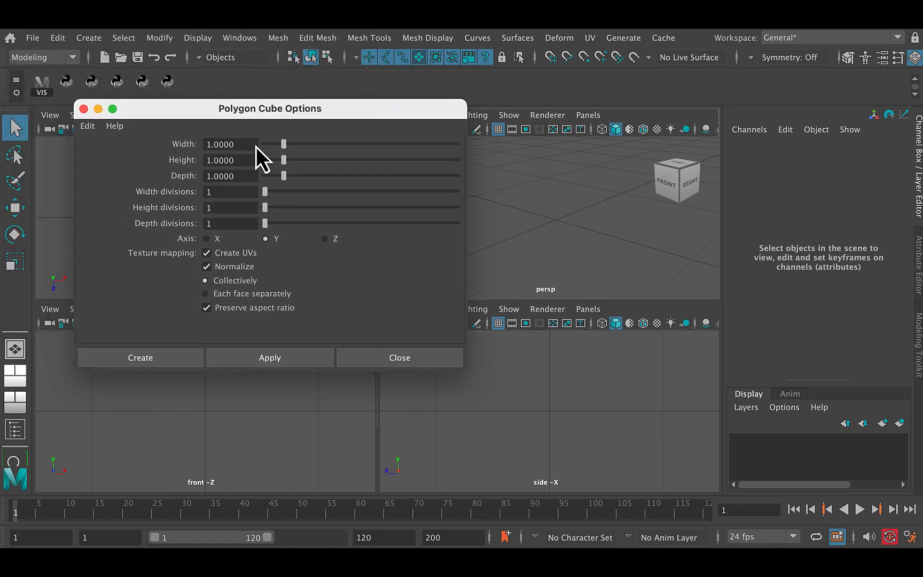
pyautogui.click(93, 127)
pyautogui.click(107, 158)
pyautogui.click(181, 362)
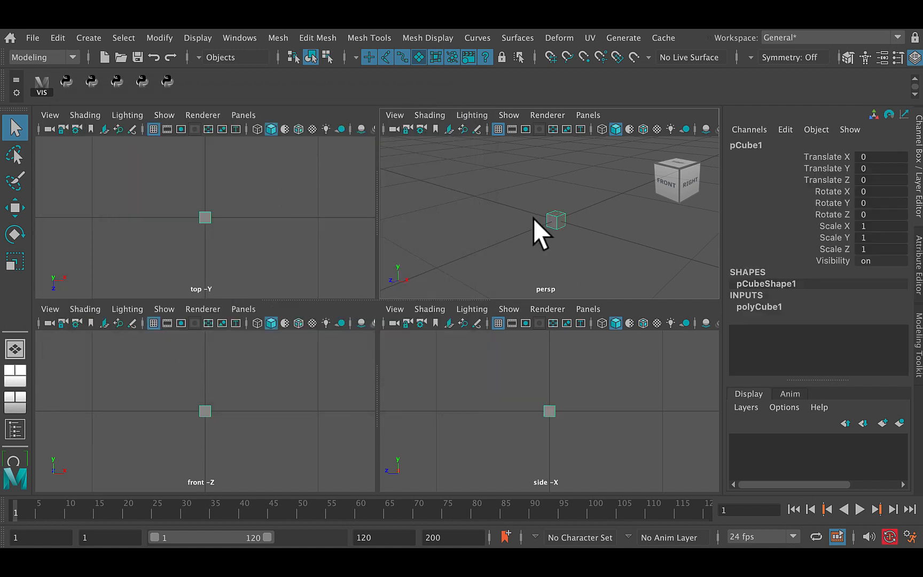
# Step: Move the cube up along Y to about 0.629 so that it sits above the grid
pyautogui.keyDown('alt'); pyautogui.moveTo(526, 214); pyautogui.dragTo(565, 241, button='right'); pyautogui.keyUp('alt')
pyautogui.press('w')
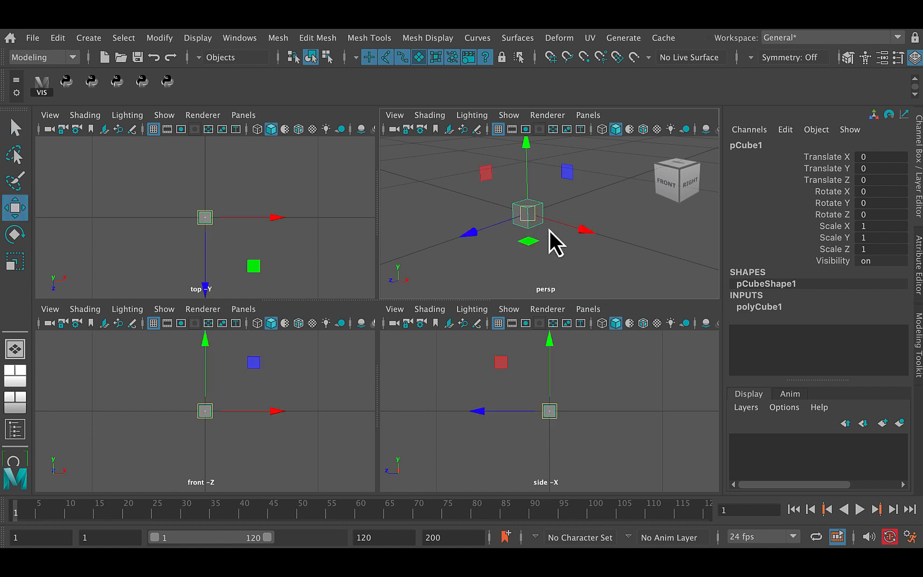
pyautogui.moveTo(523, 179); pyautogui.dragTo(520, 250)
pyautogui.keyDown('alt'); pyautogui.moveTo(520, 250); pyautogui.dragTo(644, 275, button='right'); pyautogui.keyUp('alt')
pyautogui.keyDown('alt'); pyautogui.moveTo(574, 264); pyautogui.dragTo(553, 250, button='middle'); pyautogui.keyUp('alt')
pyautogui.moveTo(553, 250)
pyautogui.keyDown('alt'); pyautogui.mouseDown(button='right')
pyautogui.moveTo(581, 258)
pyautogui.moveTo(571, 249)
pyautogui.mouseUp(button='right'); pyautogui.keyUp('alt')
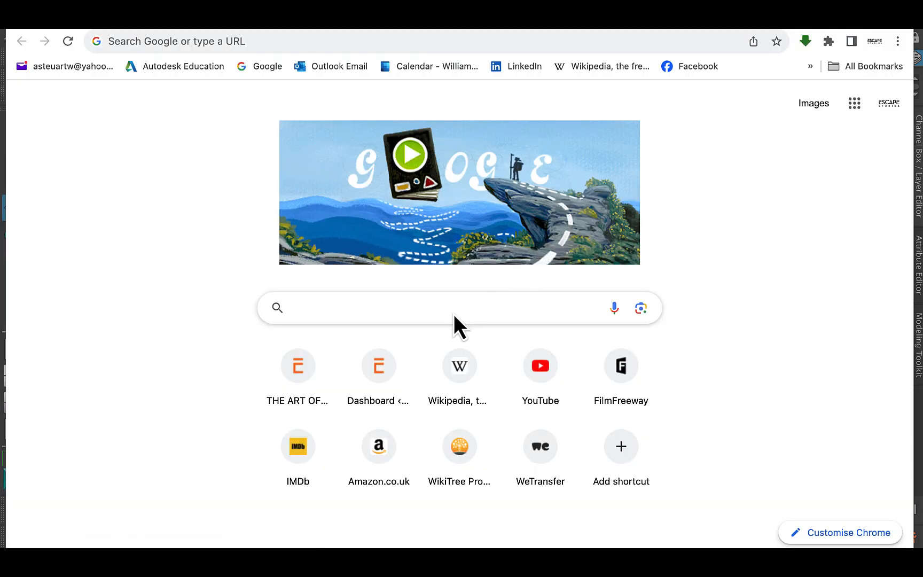
# Step: Switch to Chrome and search Google for "dice texture map" to view the image results
pyautogui.write('dice ')
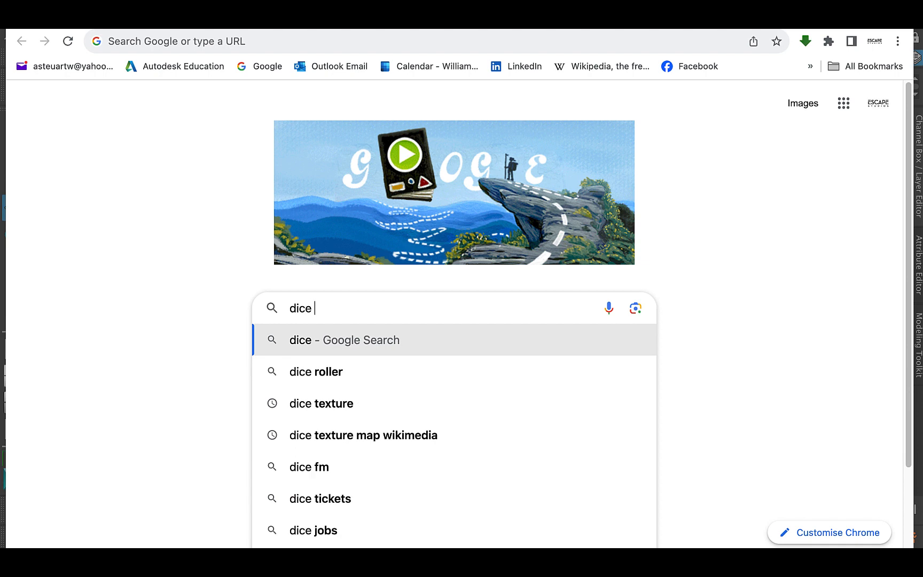
pyautogui.write('texture map')
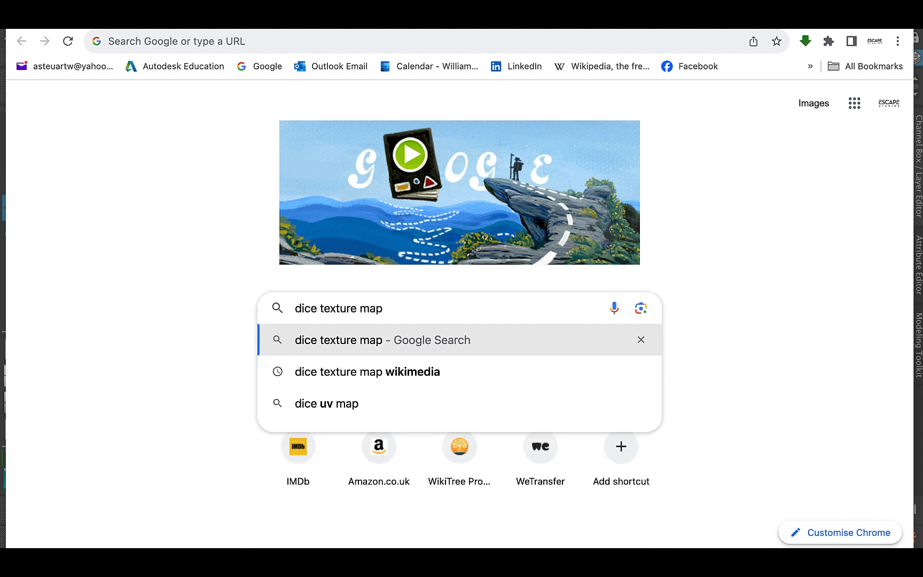
pyautogui.press('Return')
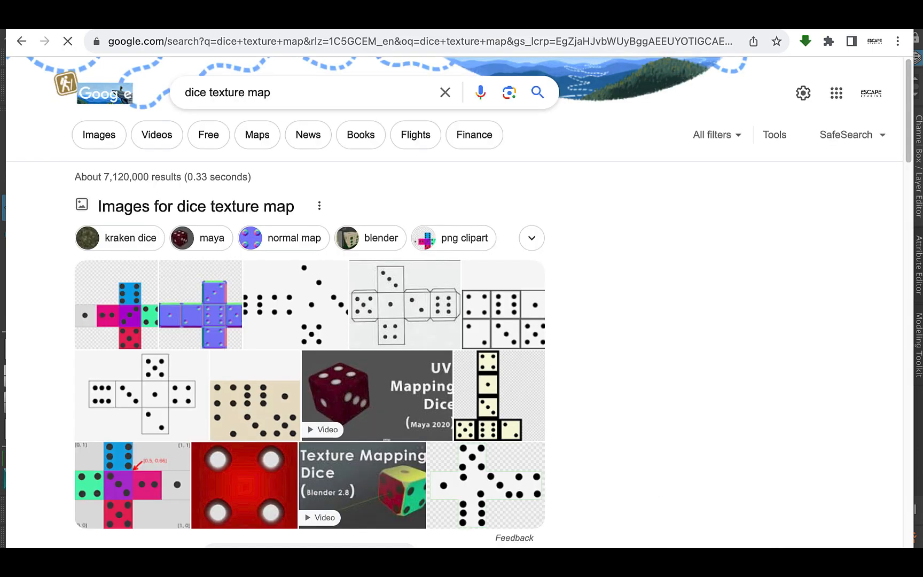
pyautogui.click(99, 135)
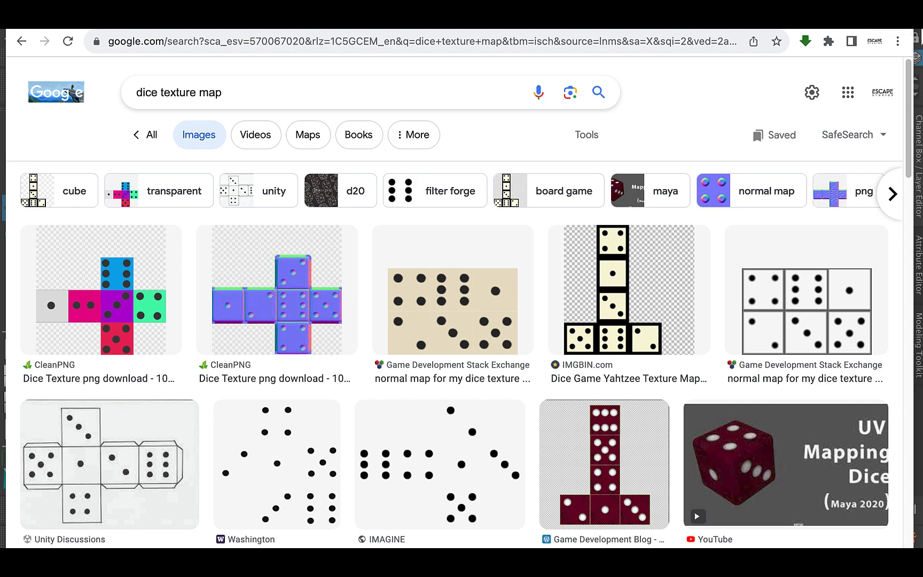
# Step: Return to Maya and change the viewport layout to two panes side by side
pyautogui.click(920, 26)
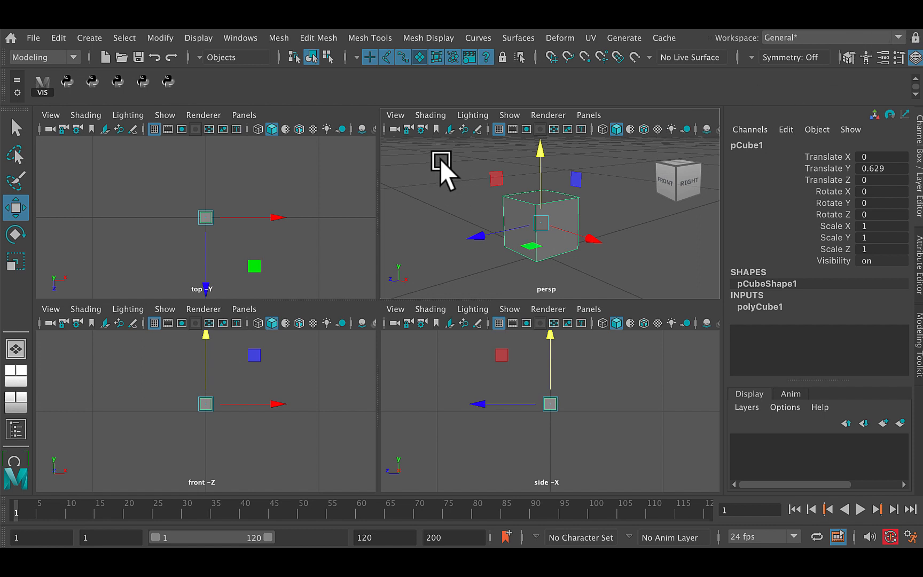
pyautogui.click(591, 116)
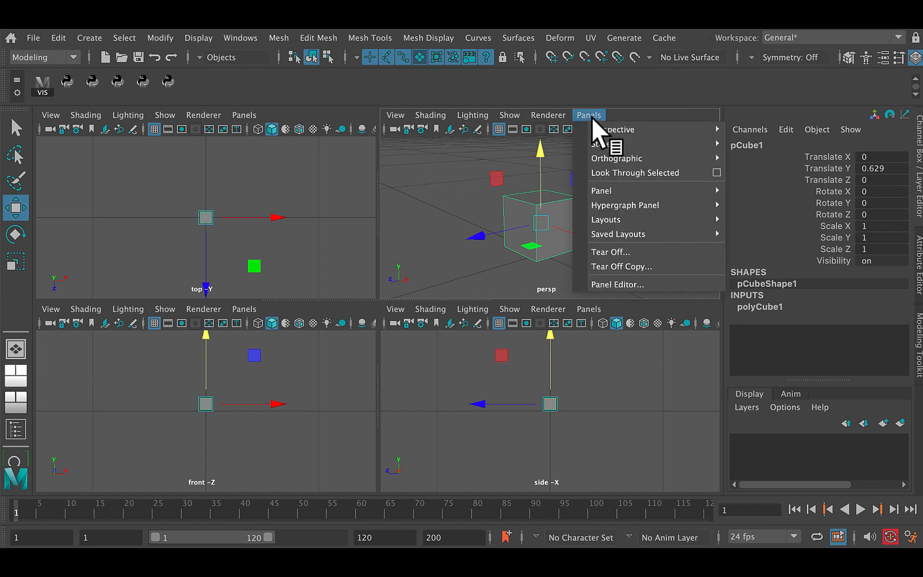
pyautogui.moveTo(603, 222)
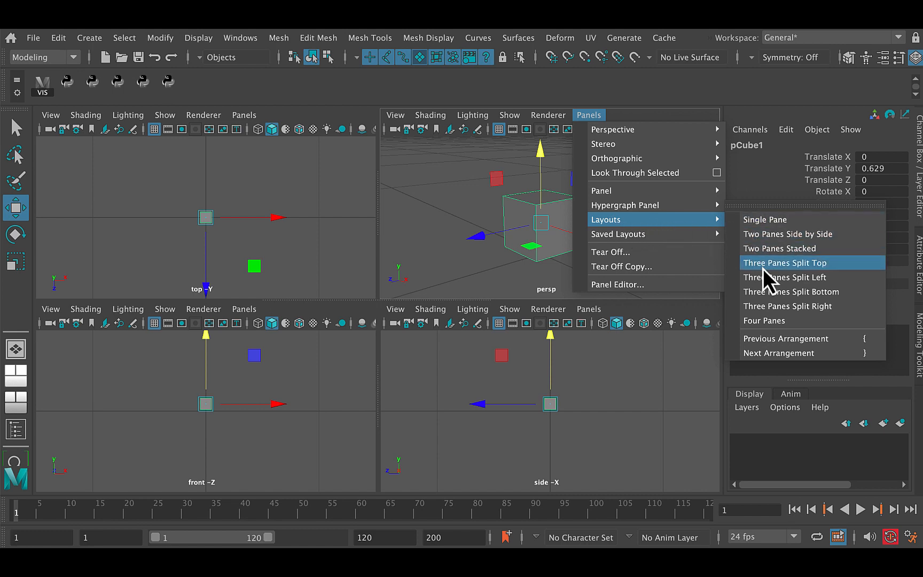
pyautogui.click(769, 237)
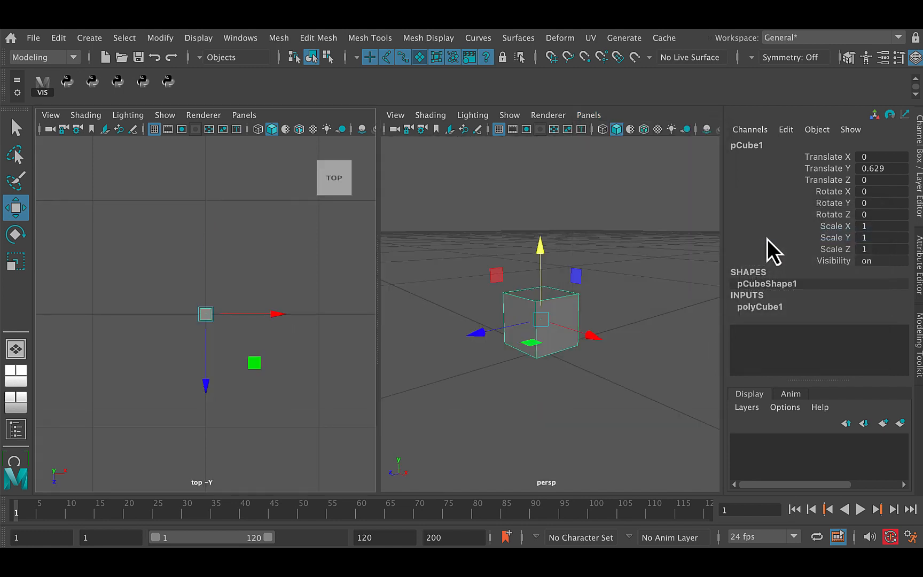
# Step: Replace the top view pane with the UV Editor to show the cube's UV layout beside the perspective view
pyautogui.click(249, 118)
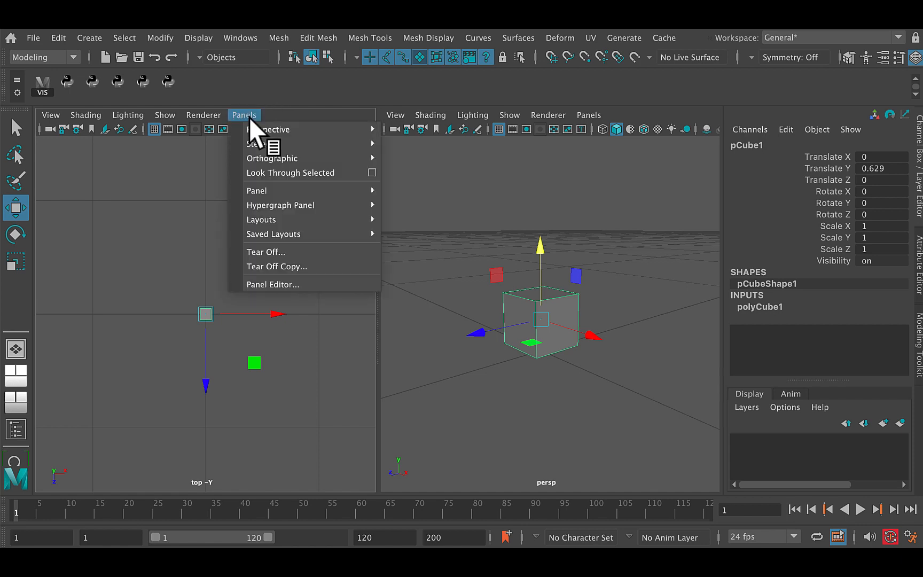
pyautogui.moveTo(270, 233)
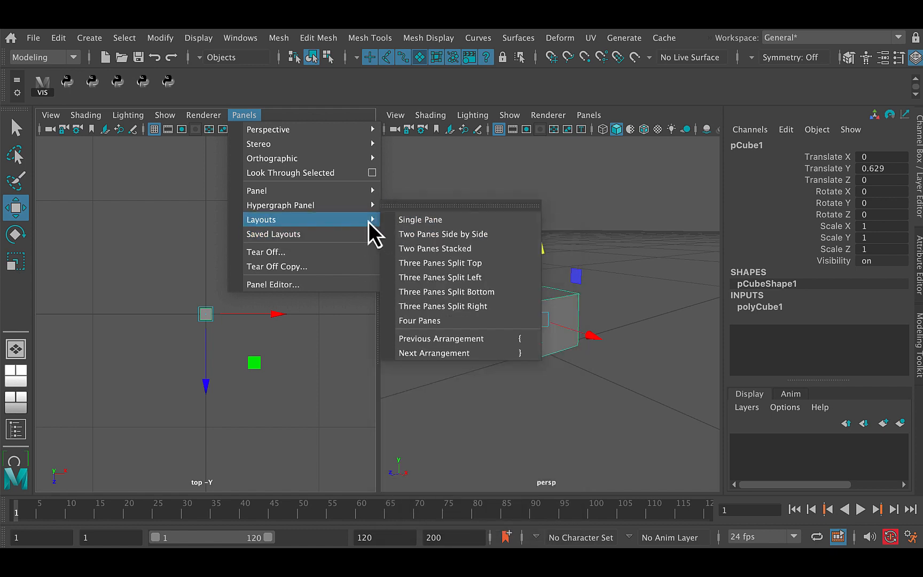
pyautogui.moveTo(363, 197)
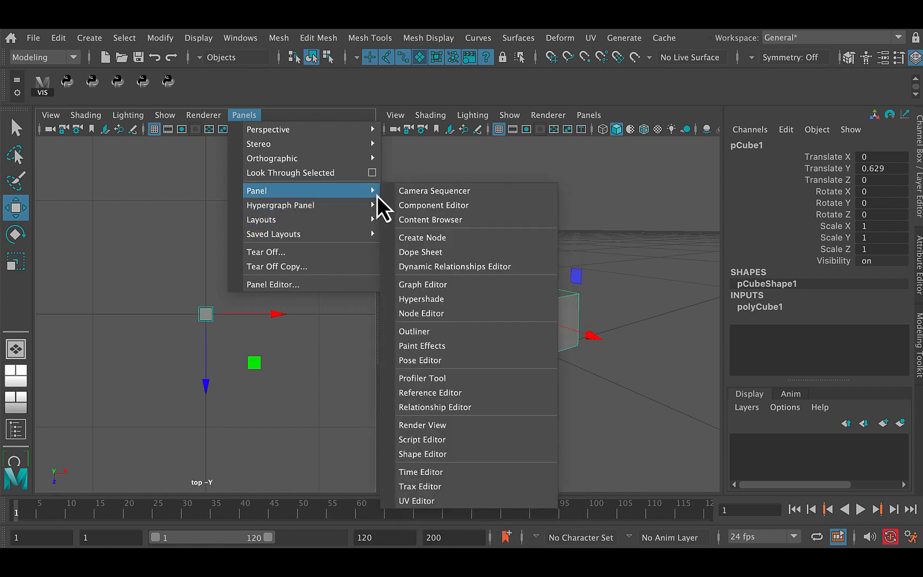
pyautogui.click(419, 501)
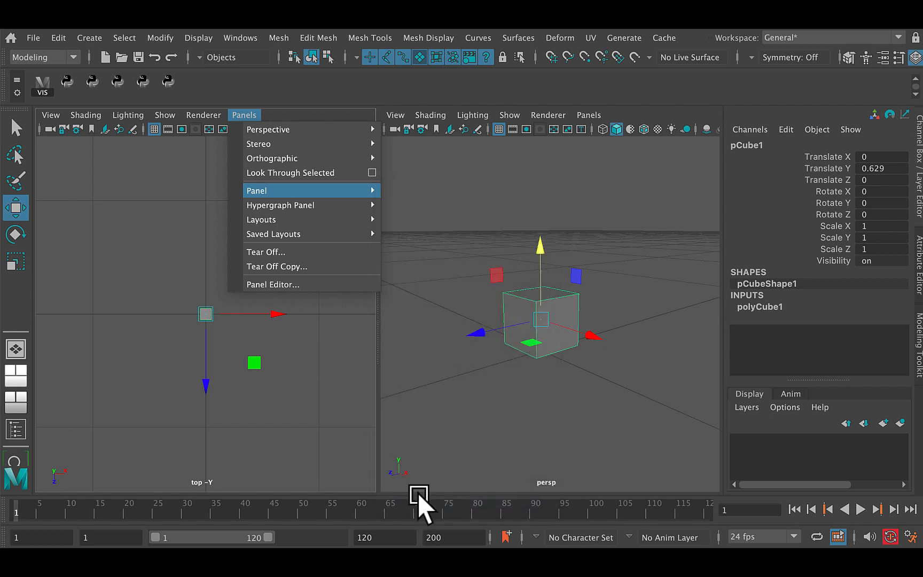
pyautogui.keyDown('alt'); pyautogui.moveTo(265, 298); pyautogui.dragTo(165, 311, button='right'); pyautogui.keyUp('alt')
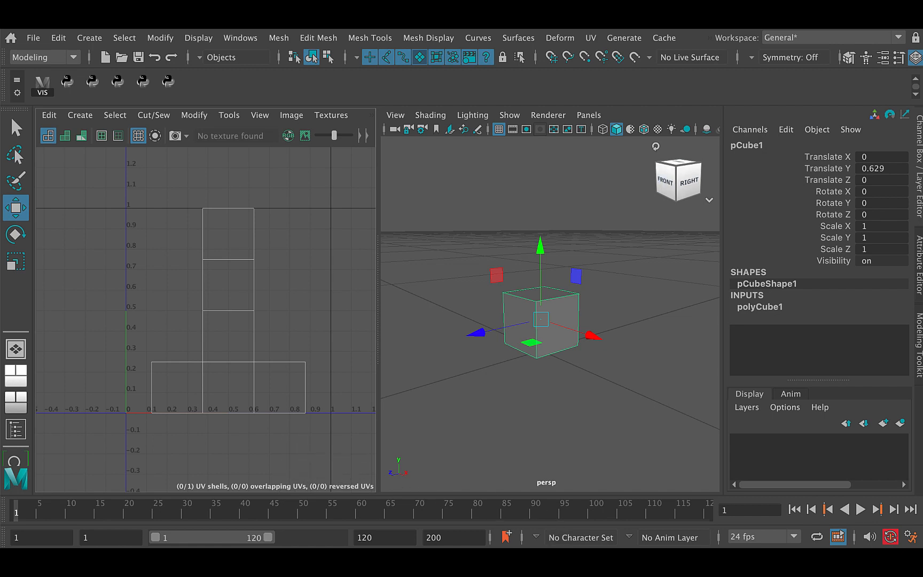
# Step: Switch to Chrome and save the IMGBIN Dice Game Yahtzee texture map image to the Desktop
pyautogui.press('super+Tab')
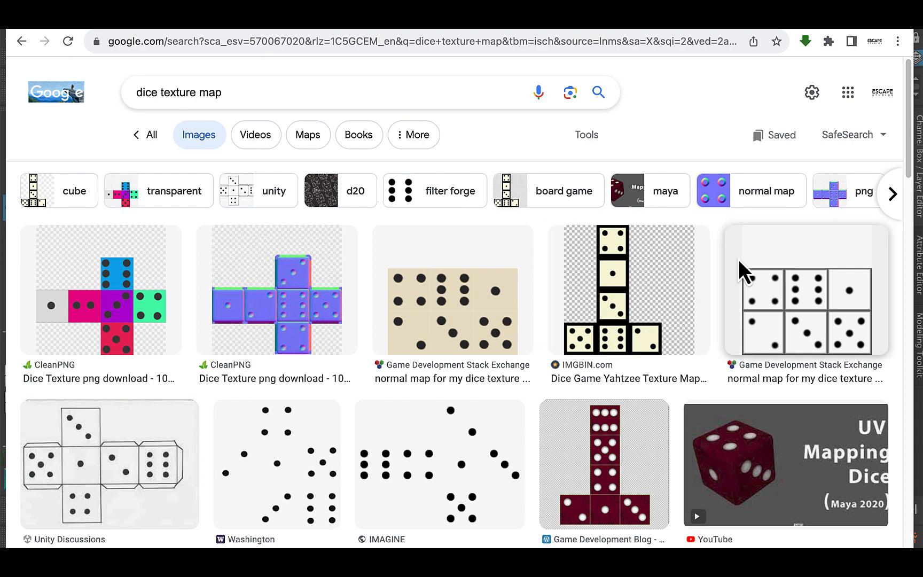
pyautogui.click(622, 341)
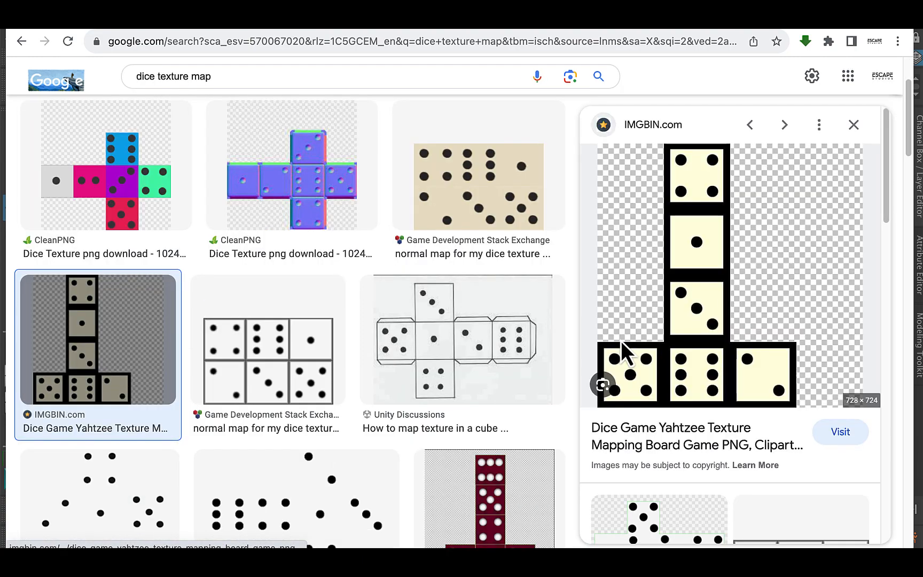
pyautogui.rightClick(696, 312)
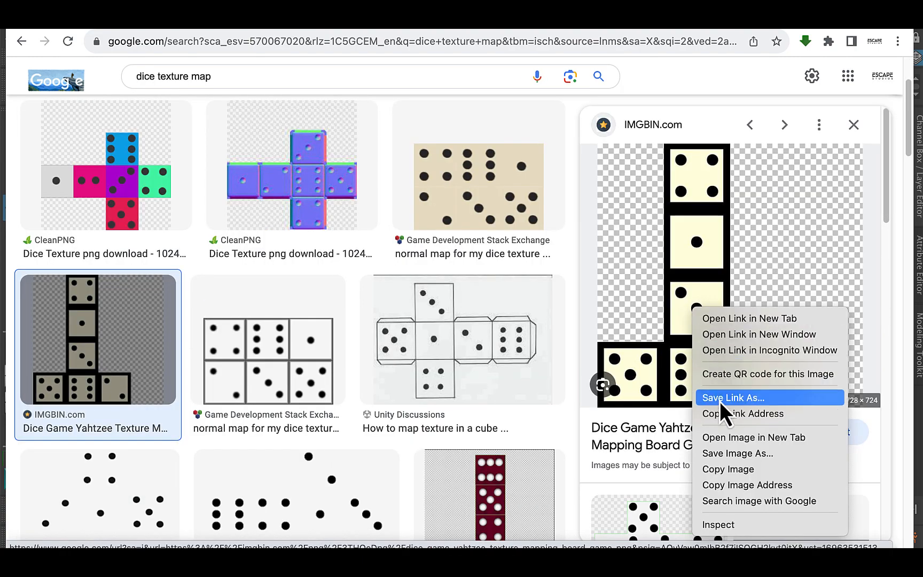
pyautogui.click(729, 454)
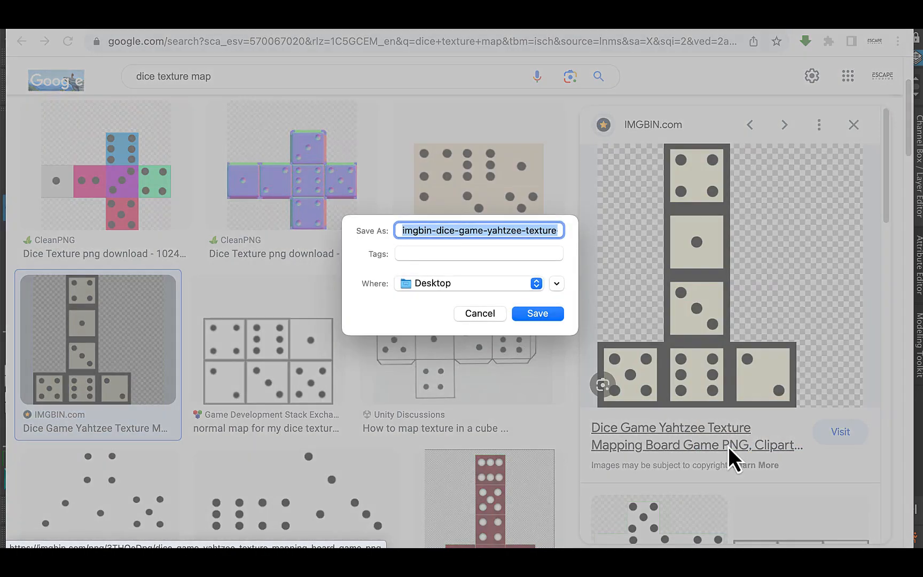
pyautogui.click(524, 285)
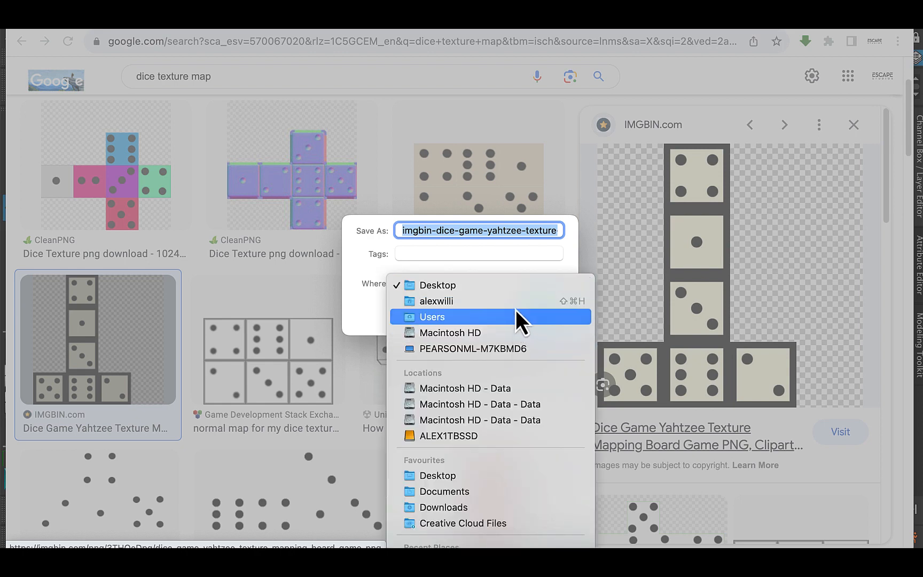
pyautogui.click(505, 305)
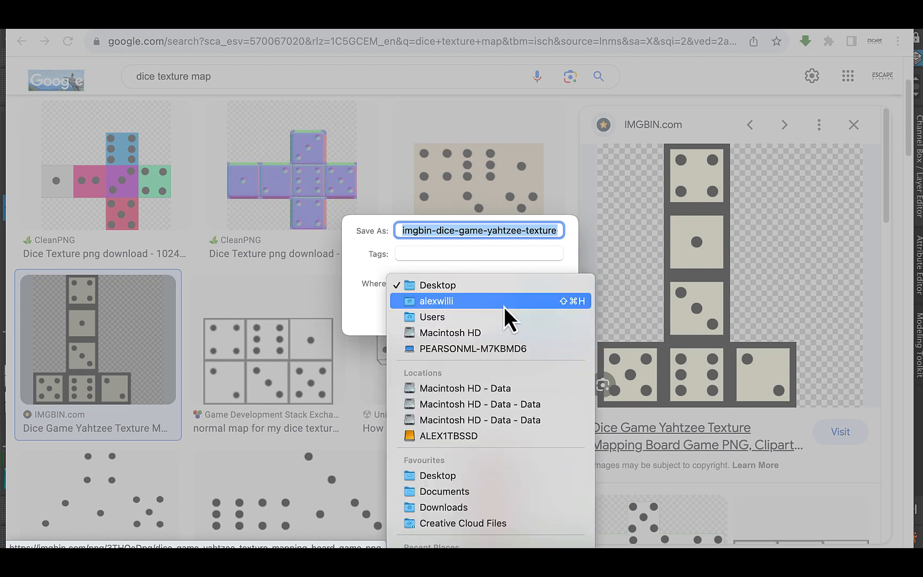
pyautogui.click(482, 494)
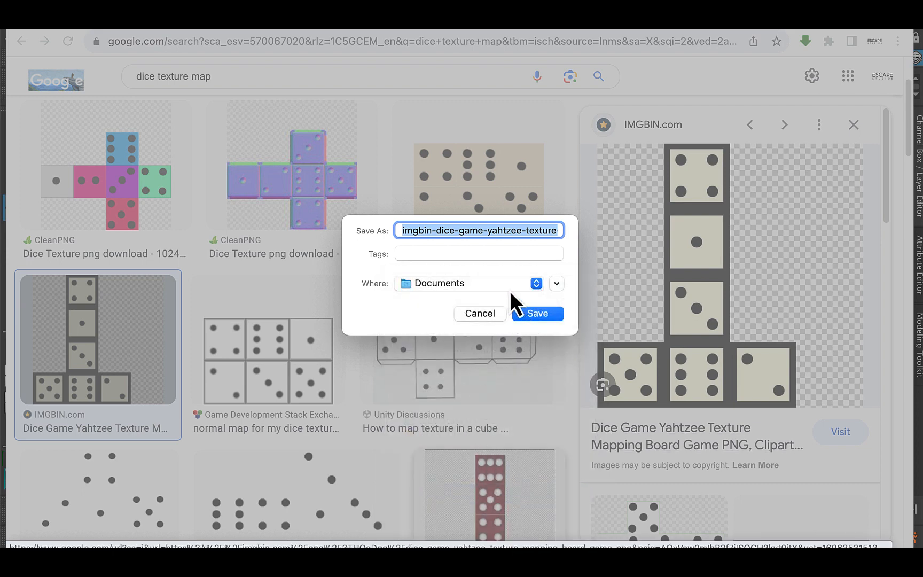
pyautogui.click(525, 288)
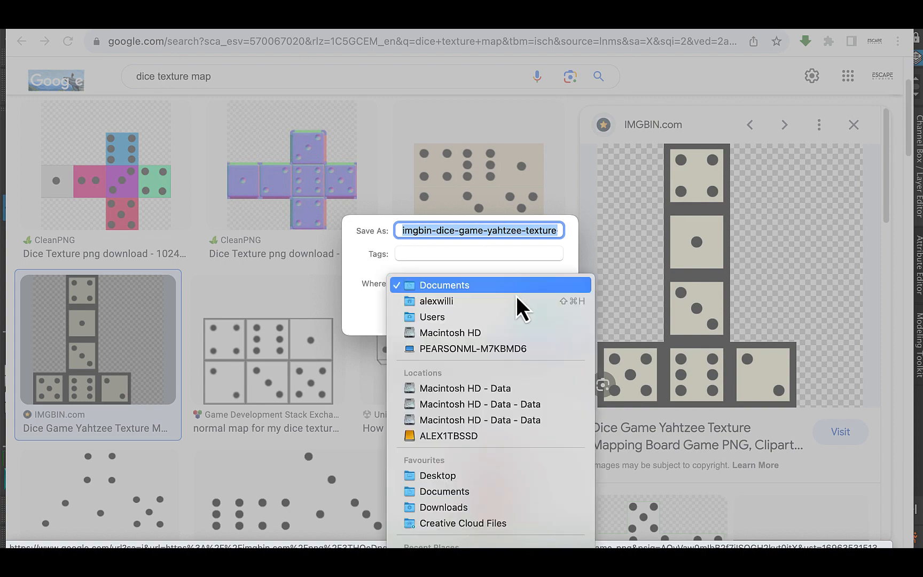
pyautogui.click(483, 480)
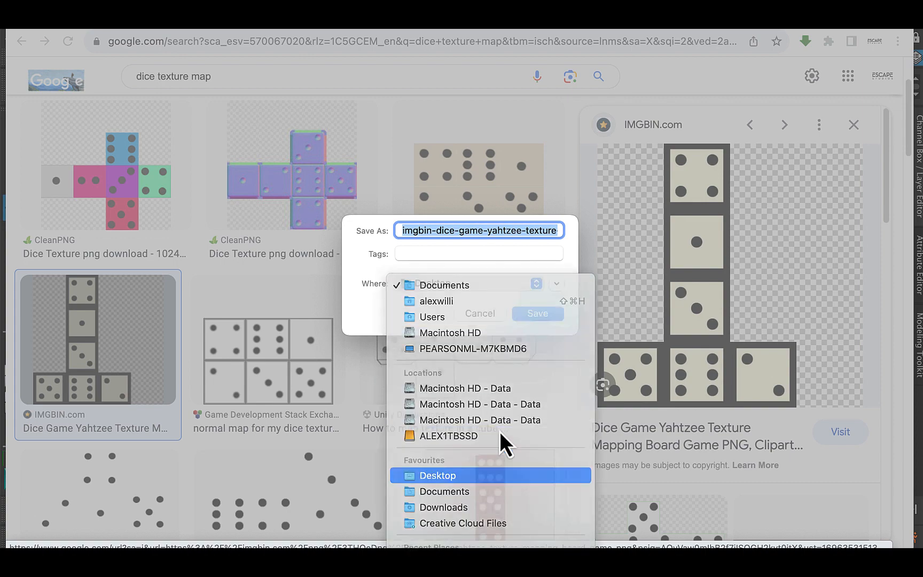
pyautogui.click(537, 314)
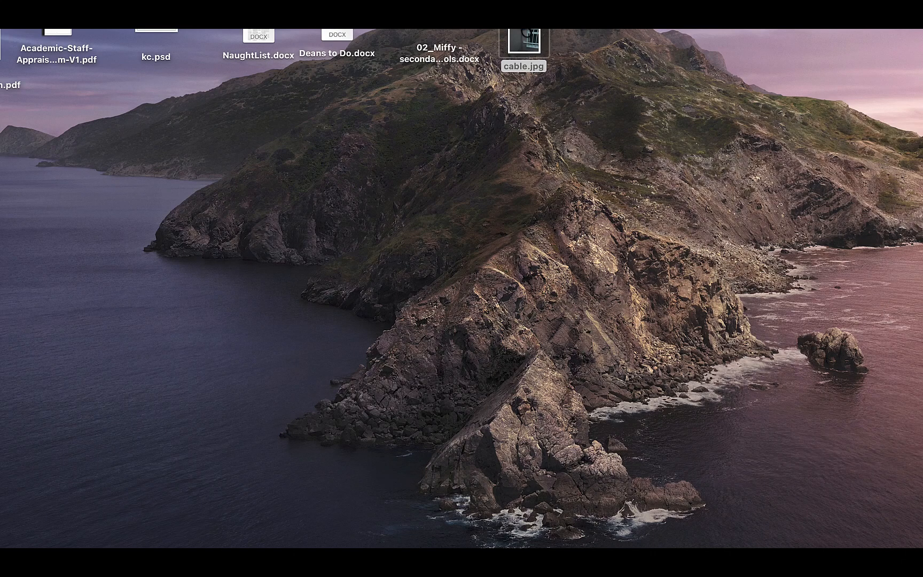
# Step: Move the saved dice image to a clear spot on the desktop and show the Documents folder in Finder beside it
pyautogui.moveTo(922, 297); pyautogui.dragTo(621, 276)
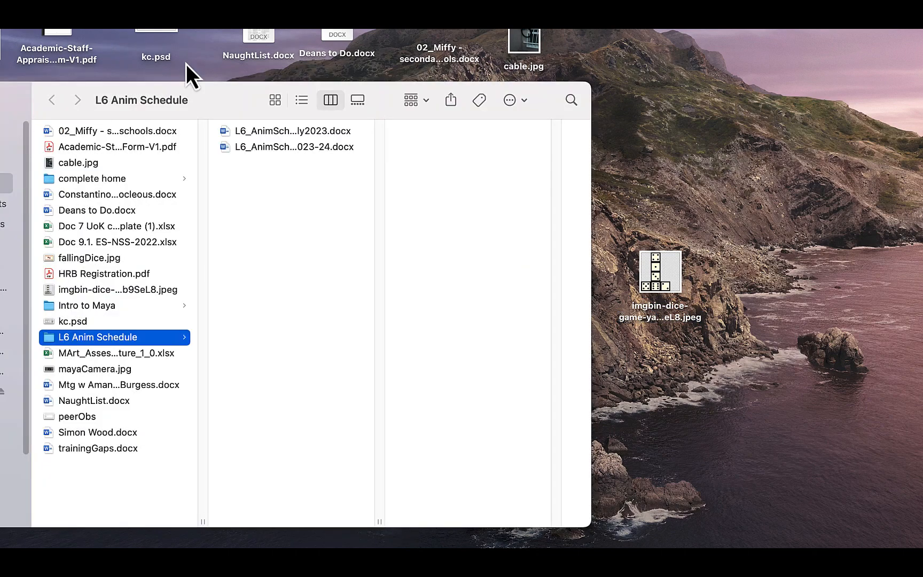
pyautogui.moveTo(221, 95); pyautogui.dragTo(301, 88)
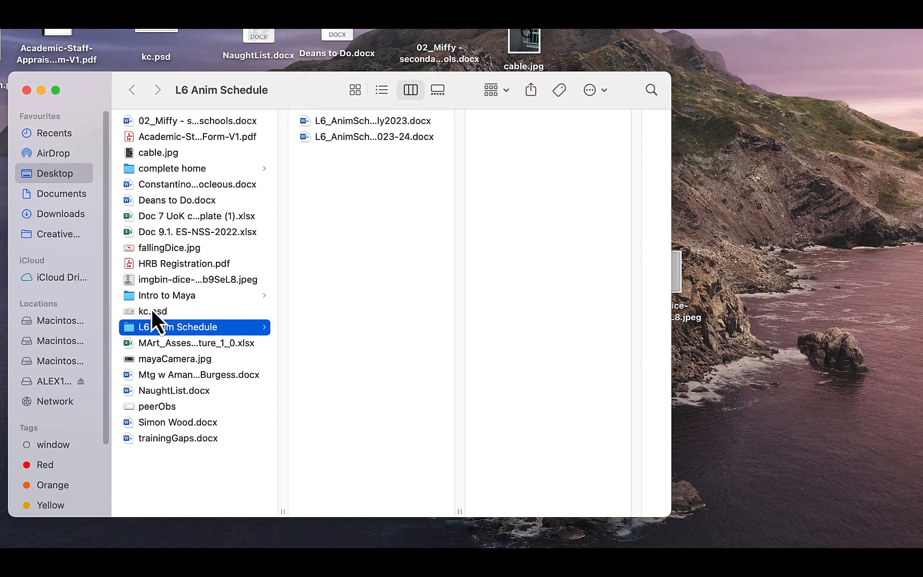
pyautogui.click(69, 196)
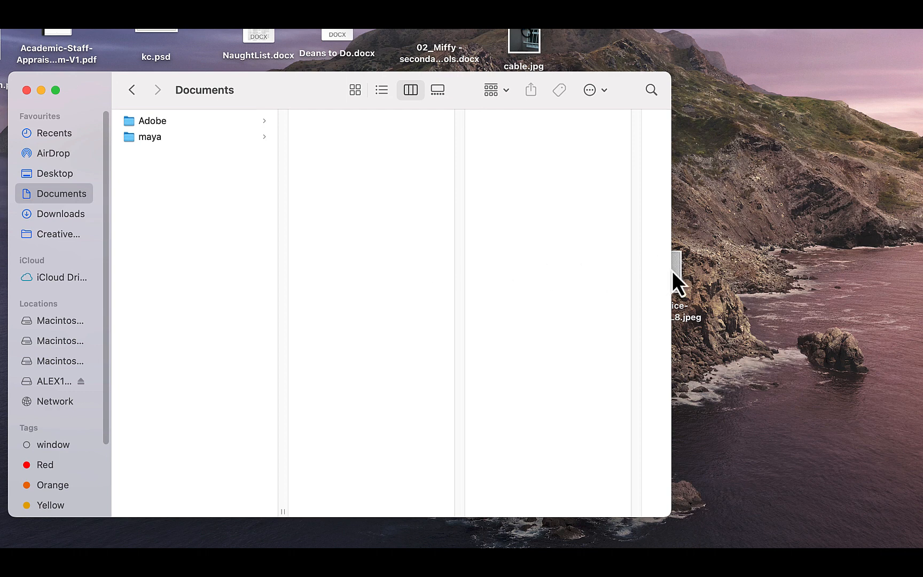
pyautogui.moveTo(671, 273); pyautogui.dragTo(555, 271)
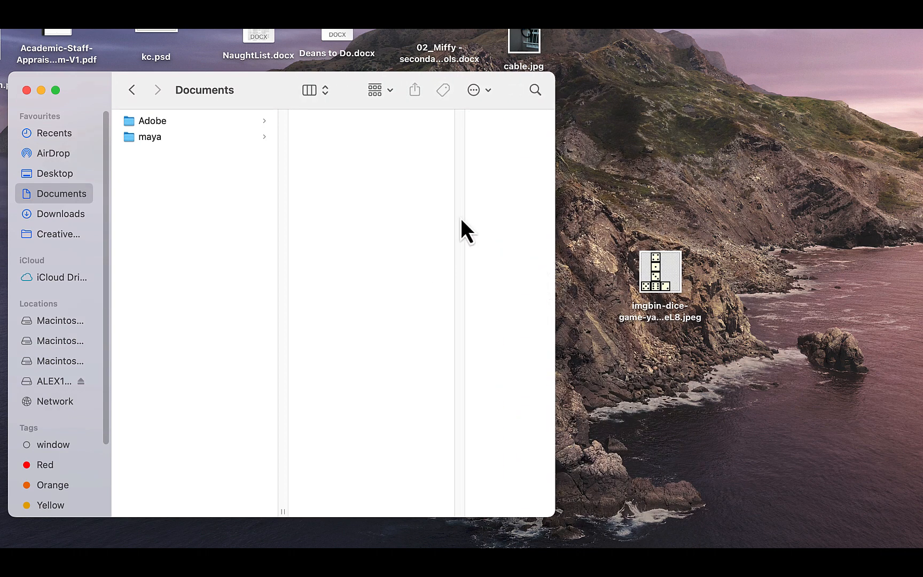
# Step: Move the dice image into the sourceimages folder of the diceTexture1 project under maya/projects
pyautogui.click(189, 139)
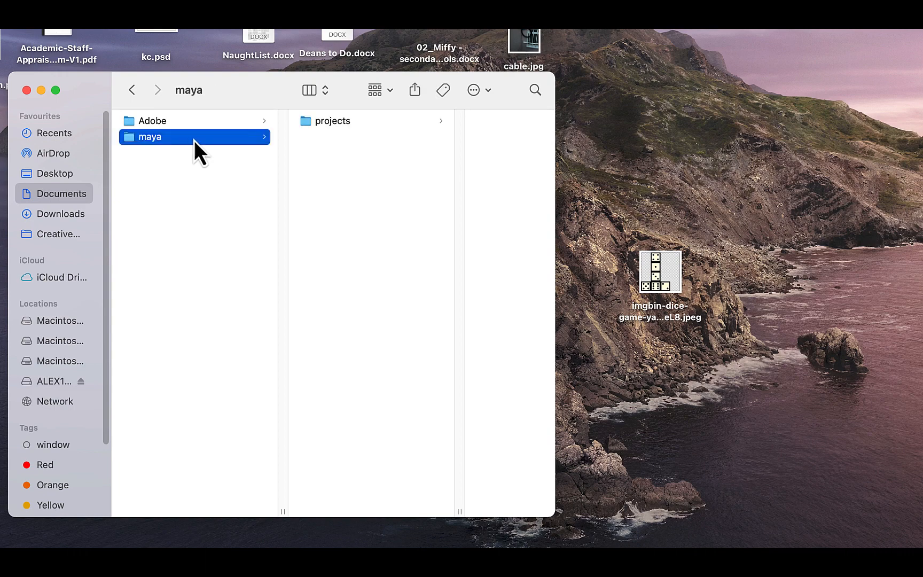
pyautogui.click(330, 124)
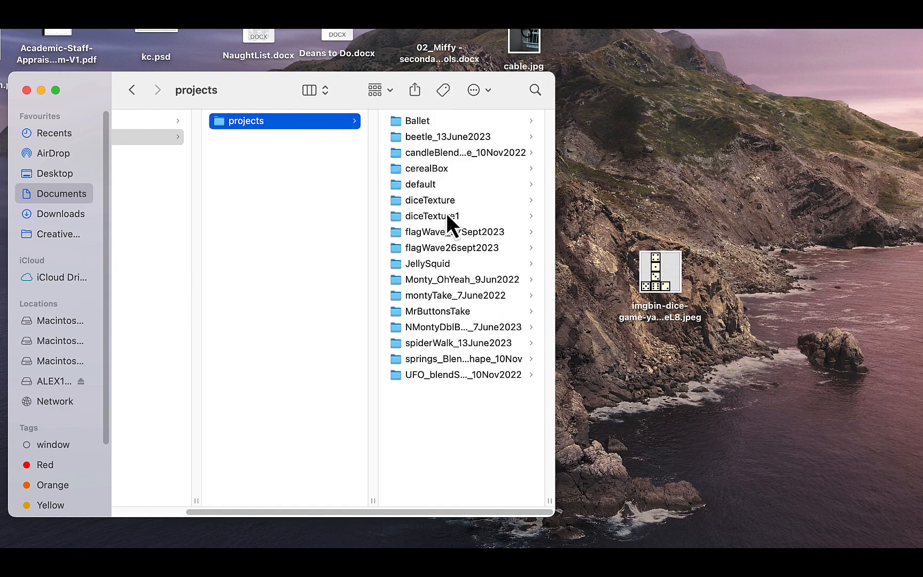
pyautogui.click(447, 217)
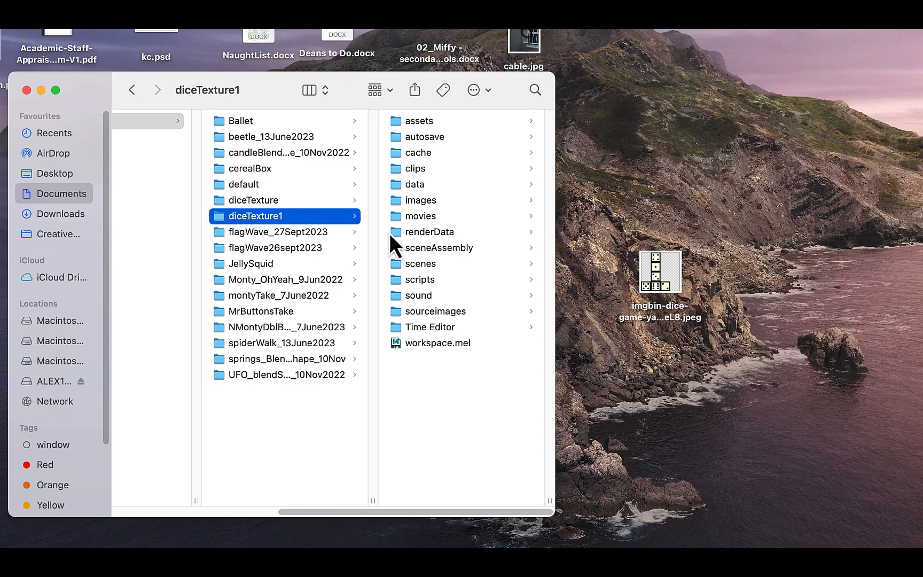
pyautogui.click(430, 316)
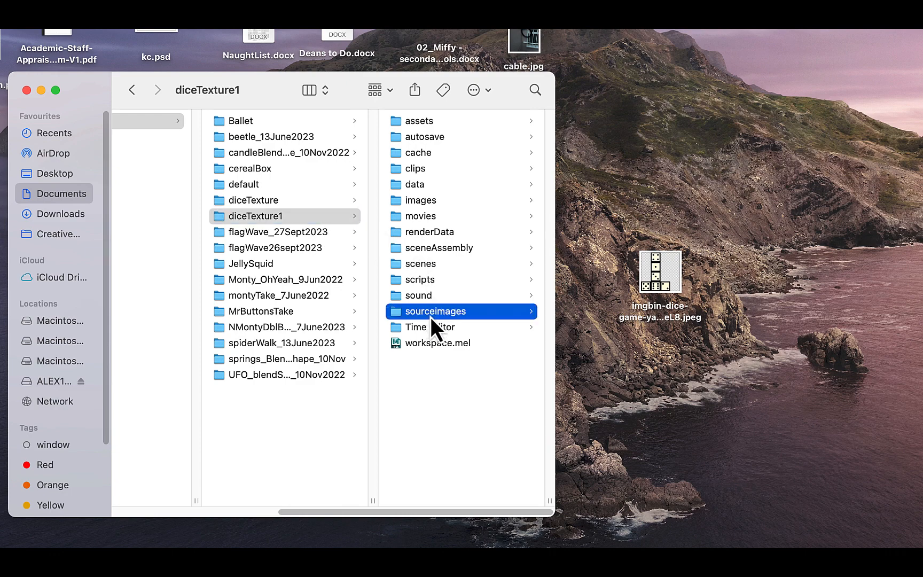
pyautogui.moveTo(629, 271); pyautogui.dragTo(511, 267)
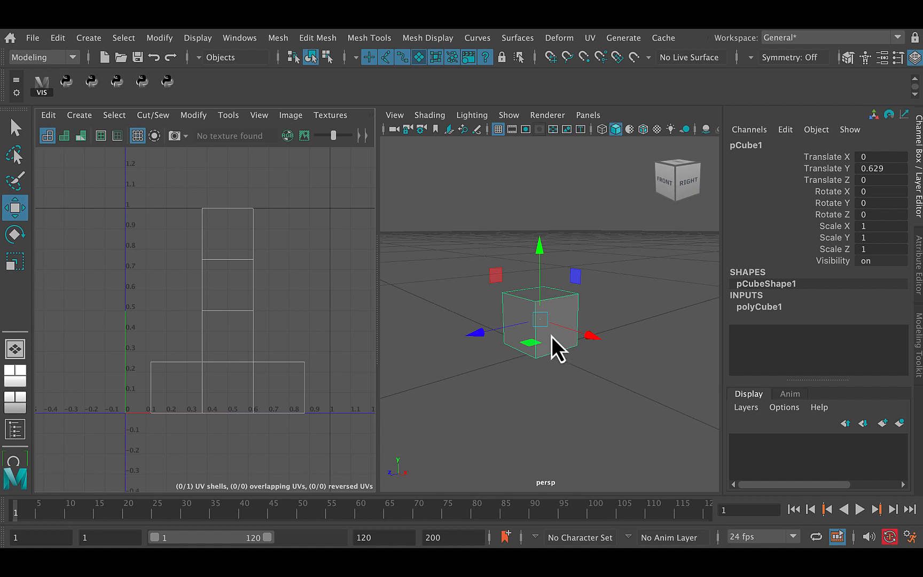
# Step: Return to Maya and assign a new Lambert material to the cube
pyautogui.keyDown('alt'); pyautogui.moveTo(543, 378); pyautogui.dragTo(544, 357); pyautogui.keyUp('alt')
pyautogui.keyDown('alt'); pyautogui.moveTo(544, 356); pyautogui.dragTo(551, 364, button='middle'); pyautogui.keyUp('alt')
pyautogui.keyDown('alt'); pyautogui.moveTo(551, 365); pyautogui.dragTo(566, 383, button='right'); pyautogui.keyUp('alt')
pyautogui.moveTo(563, 370)
pyautogui.keyDown('alt'); pyautogui.mouseDown()
pyautogui.moveTo(556, 379)
pyautogui.moveTo(564, 365)
pyautogui.mouseUp(); pyautogui.keyUp('alt')
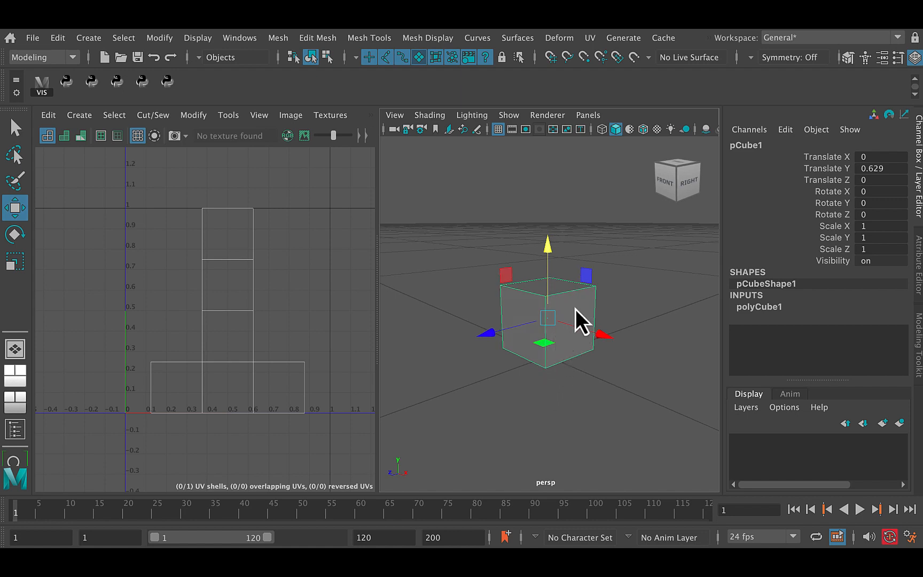
pyautogui.moveTo(572, 288); pyautogui.dragTo(615, 279, button='right')
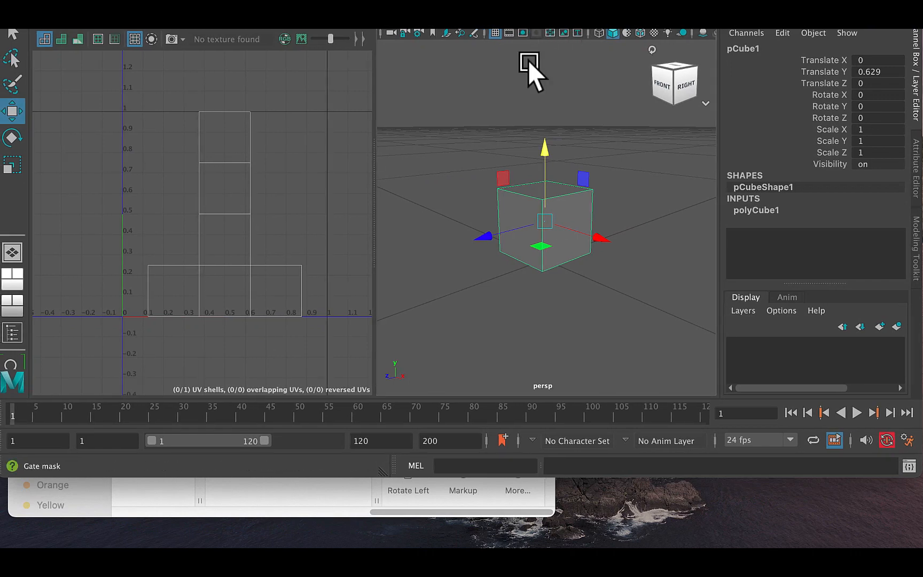
pyautogui.moveTo(536, 221); pyautogui.dragTo(556, 564, button='right')
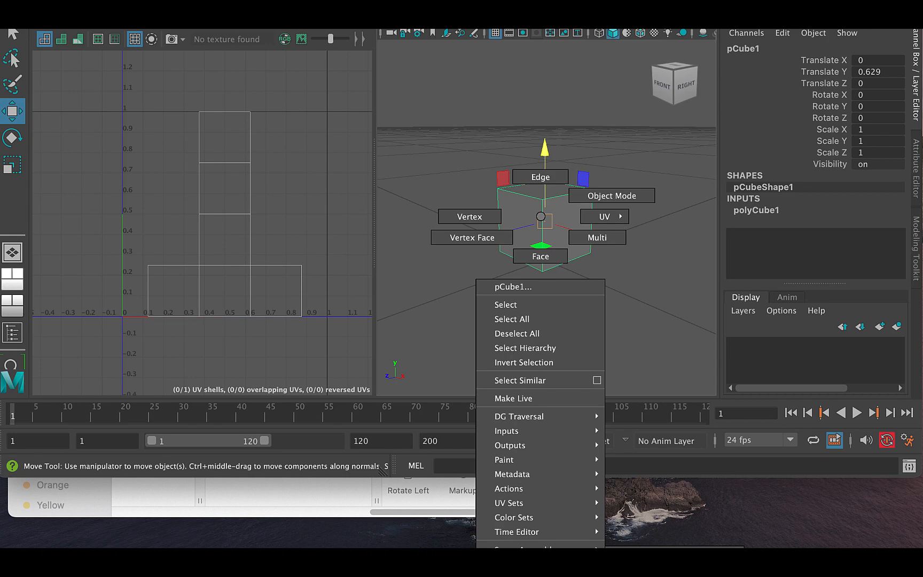
pyautogui.moveTo(620, 568); pyautogui.dragTo(641, 570, button='right')
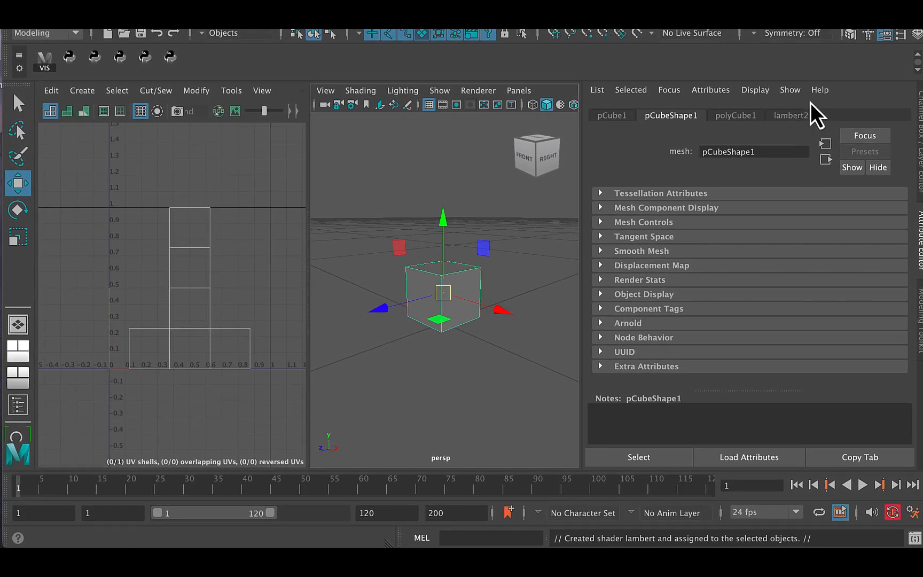
# Step: Rename the cube's new Lambert material as diceMaterial
pyautogui.click(792, 116)
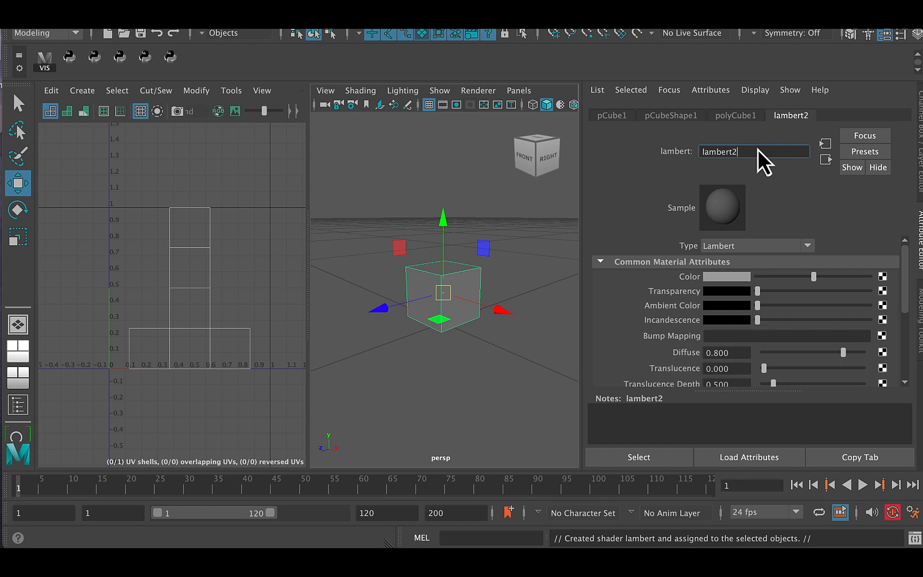
pyautogui.press('BackSpace')
pyautogui.press('BackSpace')
pyautogui.press('BackSpace')
pyautogui.press('BackSpace')
pyautogui.press('BackSpace')
pyautogui.press('BackSpace')
pyautogui.press('BackSpace')
pyautogui.press('BackSpace')
pyautogui.write('diceMaterial')
pyautogui.press('Return')
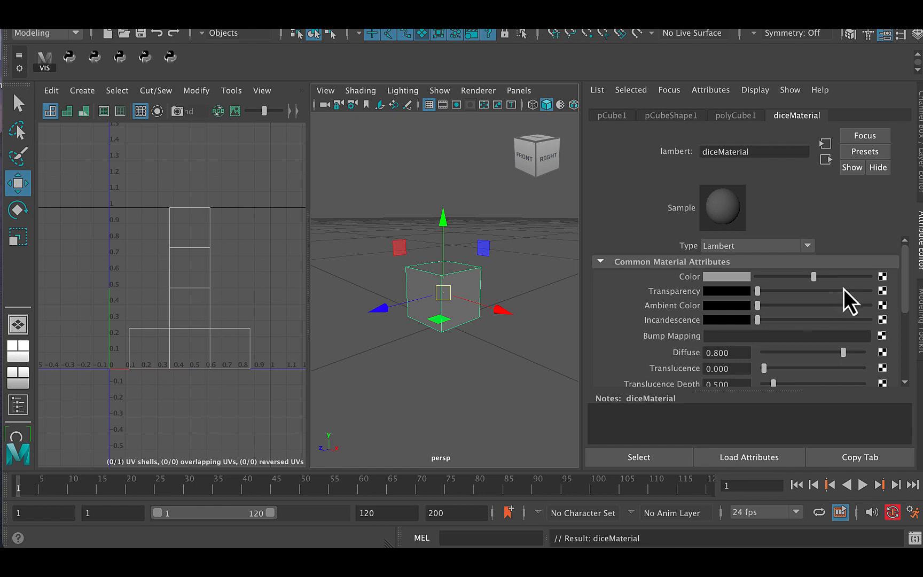
# Step: Connect a File texture to the Color attribute of diceMaterial
pyautogui.click(882, 277)
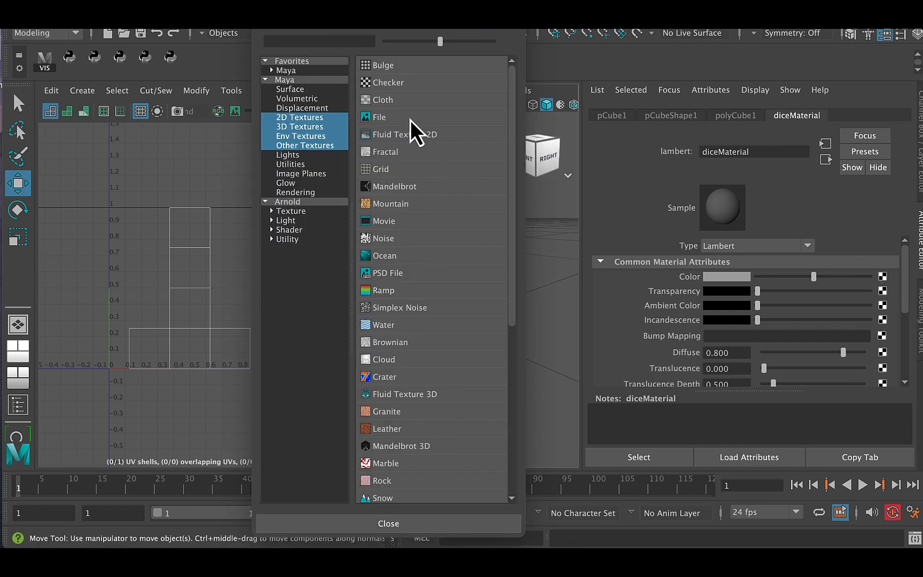
pyautogui.moveTo(454, 10); pyautogui.dragTo(449, 52)
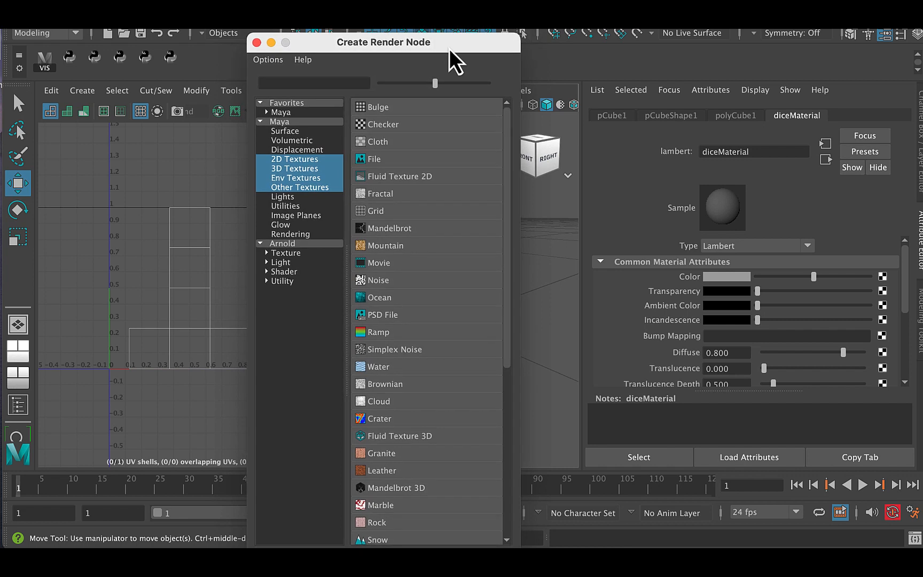
pyautogui.click(399, 160)
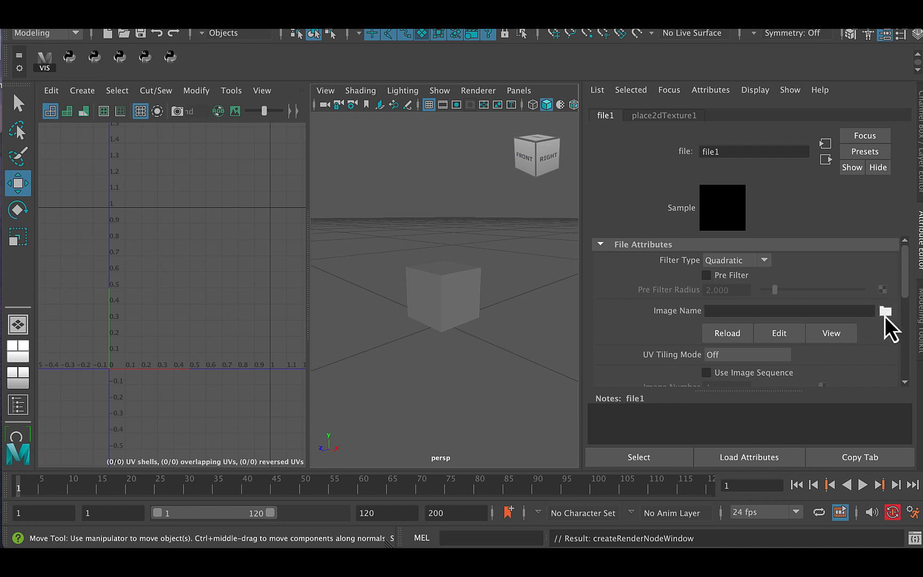
# Step: Load the imgbin-dice-game JPEG from the project's sourceimages folder as the File texture's image
pyautogui.click(886, 312)
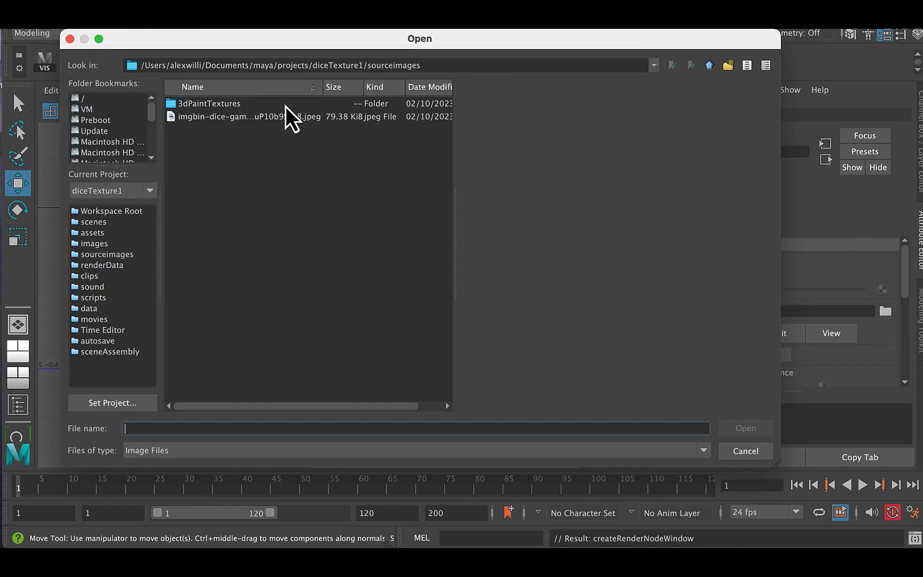
pyautogui.click(286, 119)
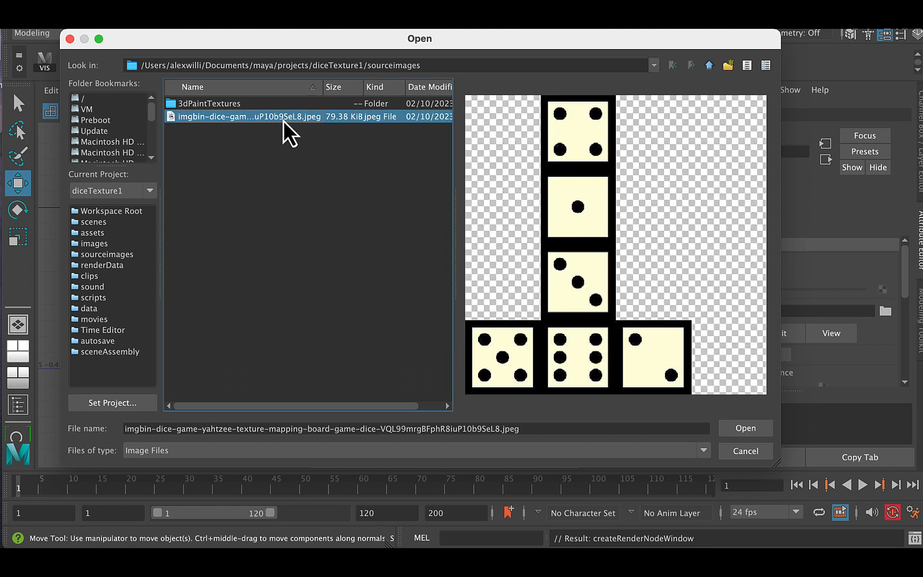
pyautogui.click(755, 430)
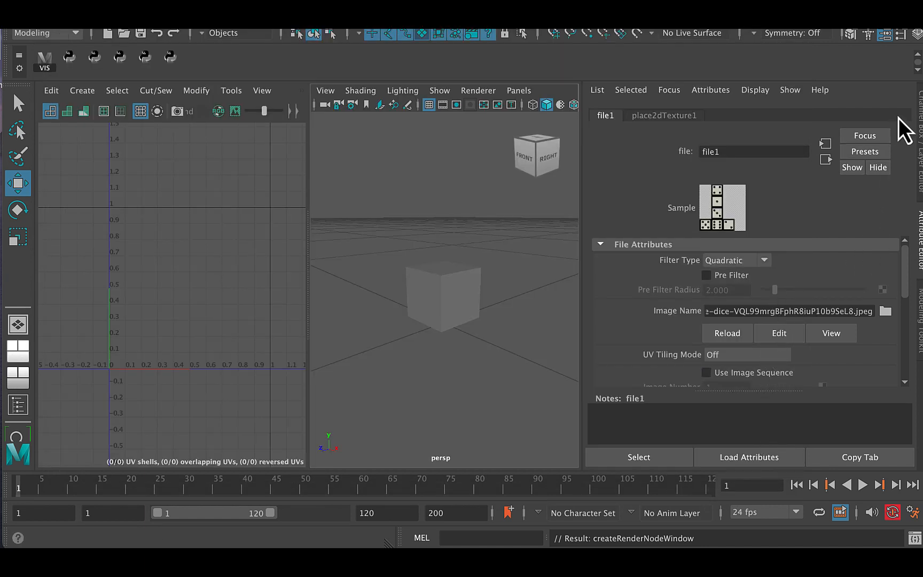
# Step: Select the cube, turn on textured shading in the perspective view and inspect the dice map on its faces
pyautogui.click(442, 310)
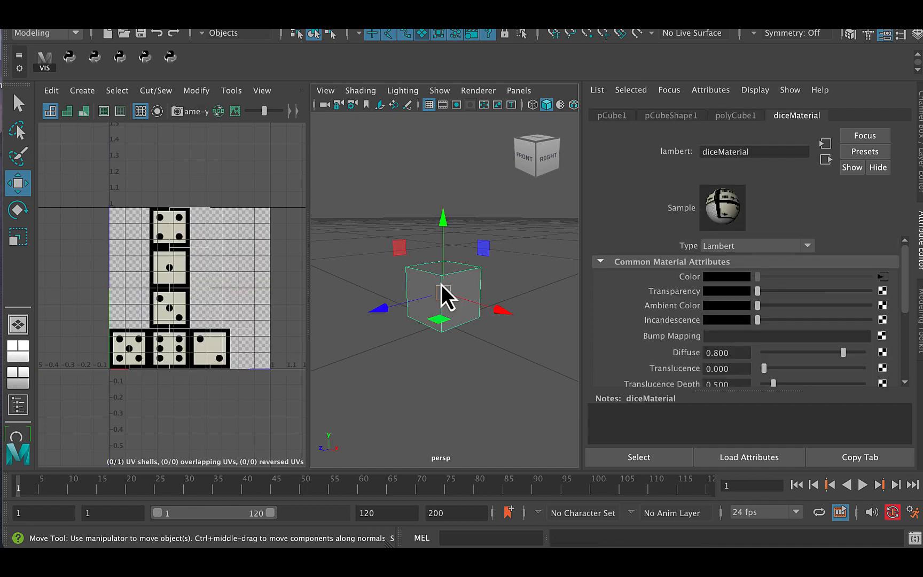
pyautogui.press('6')
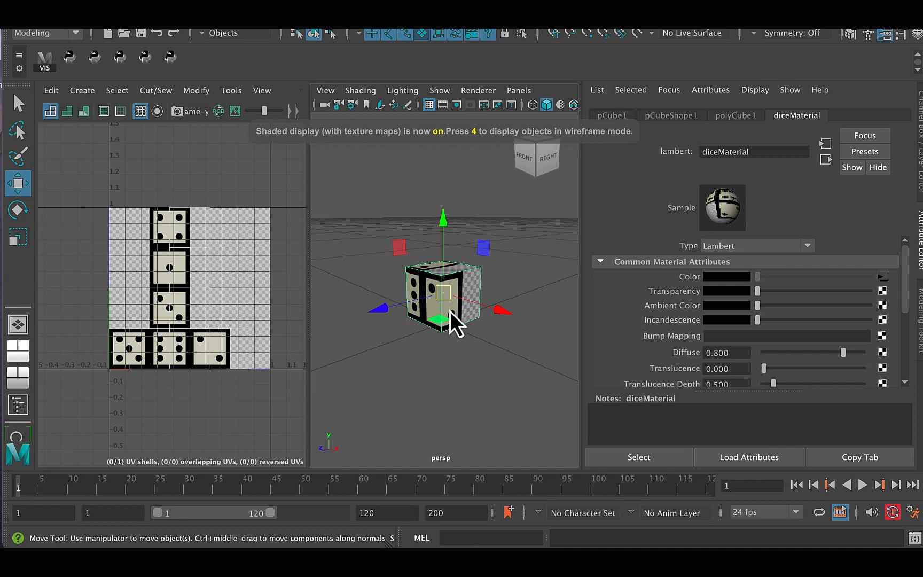
pyautogui.keyDown('alt'); pyautogui.moveTo(438, 323); pyautogui.dragTo(444, 308, button='middle'); pyautogui.keyUp('alt')
pyautogui.keyDown('alt'); pyautogui.moveTo(445, 308); pyautogui.dragTo(462, 319, button='right'); pyautogui.keyUp('alt')
pyautogui.moveTo(461, 319)
pyautogui.keyDown('alt'); pyautogui.mouseDown()
pyautogui.moveTo(509, 323)
pyautogui.moveTo(470, 333)
pyautogui.moveTo(474, 299)
pyautogui.moveTo(539, 330)
pyautogui.moveTo(472, 320)
pyautogui.moveTo(476, 314)
pyautogui.moveTo(491, 330)
pyautogui.moveTo(477, 335)
pyautogui.moveTo(495, 336)
pyautogui.moveTo(466, 338)
pyautogui.mouseUp(); pyautogui.keyUp('alt')
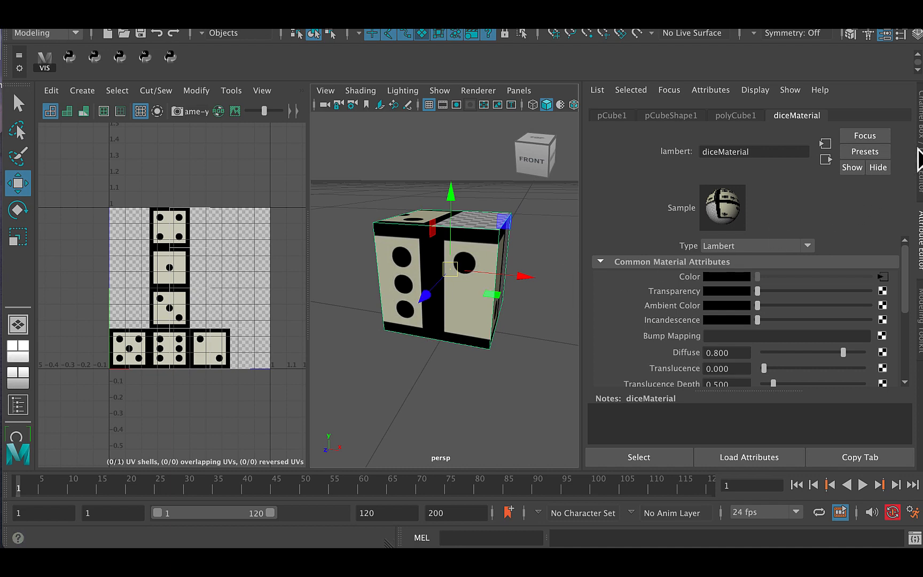
# Step: Rename the cube as die1
pyautogui.click(920, 159)
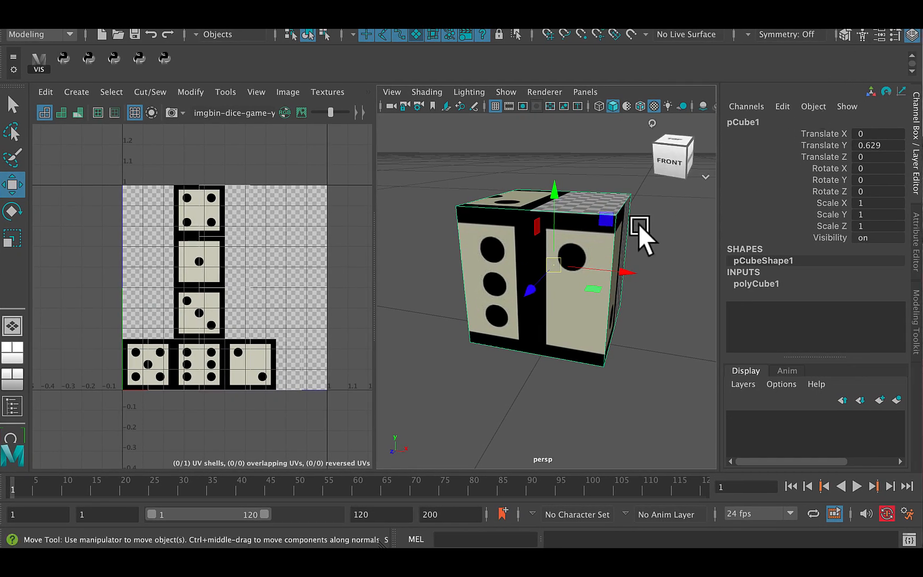
pyautogui.doubleClick(744, 123)
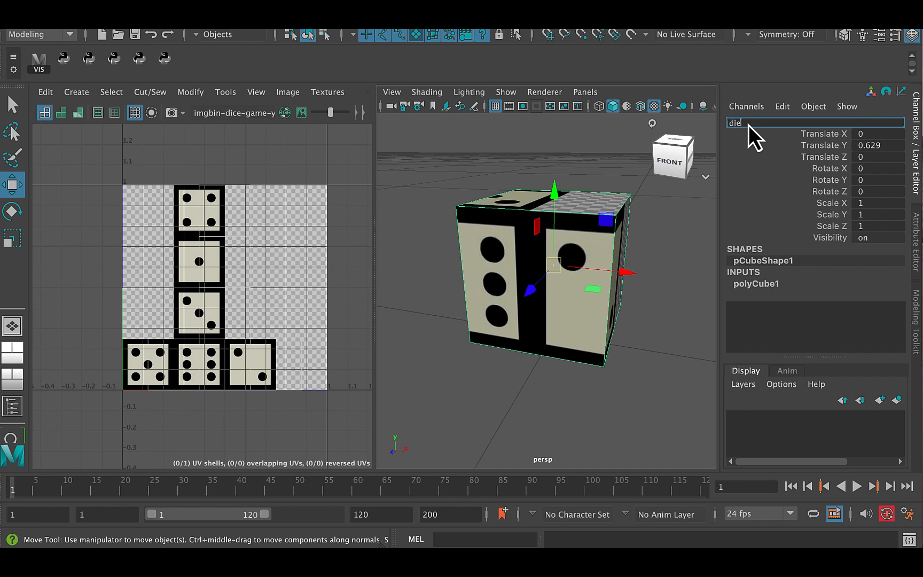
pyautogui.press('Return')
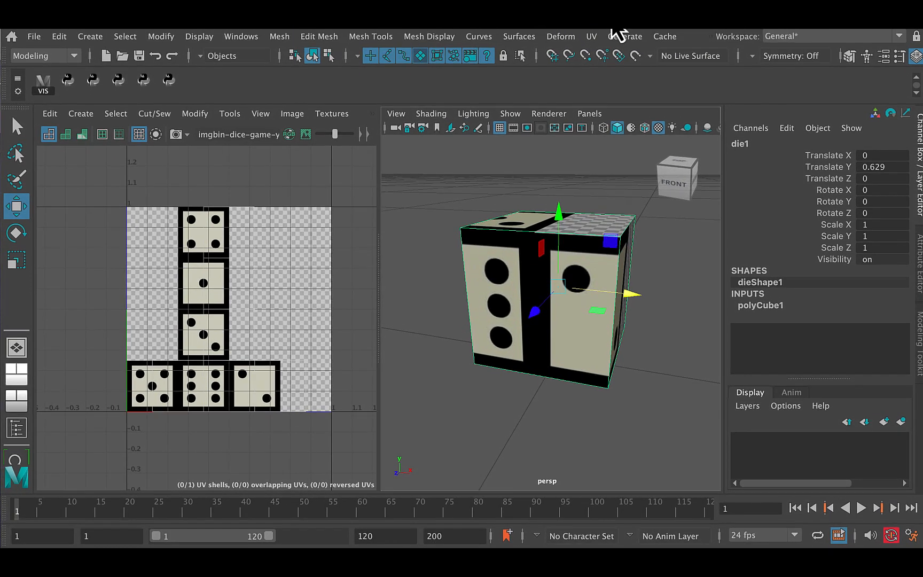
# Step: Open the UV Editor in its own window and arrange it beside the UV Toolkit so both are accessible
pyautogui.click(590, 36)
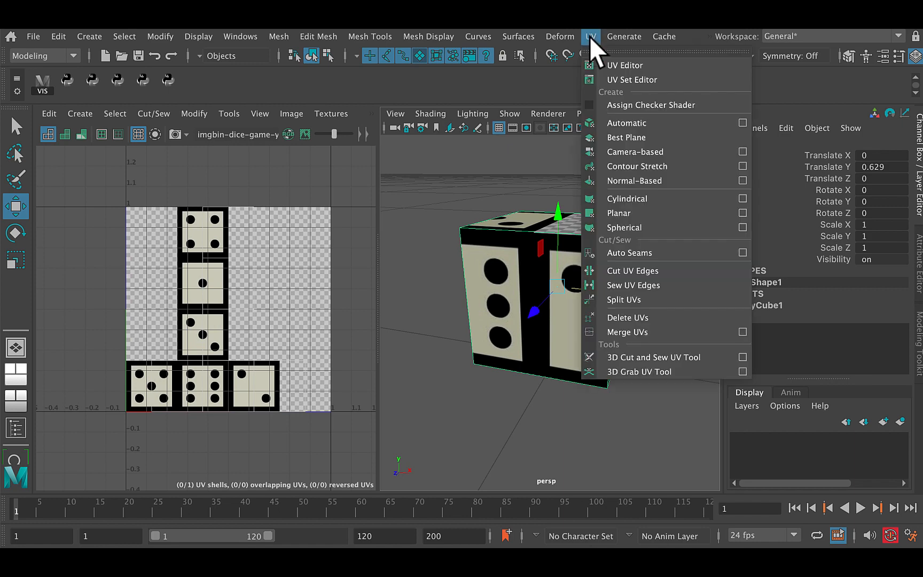
pyautogui.click(620, 65)
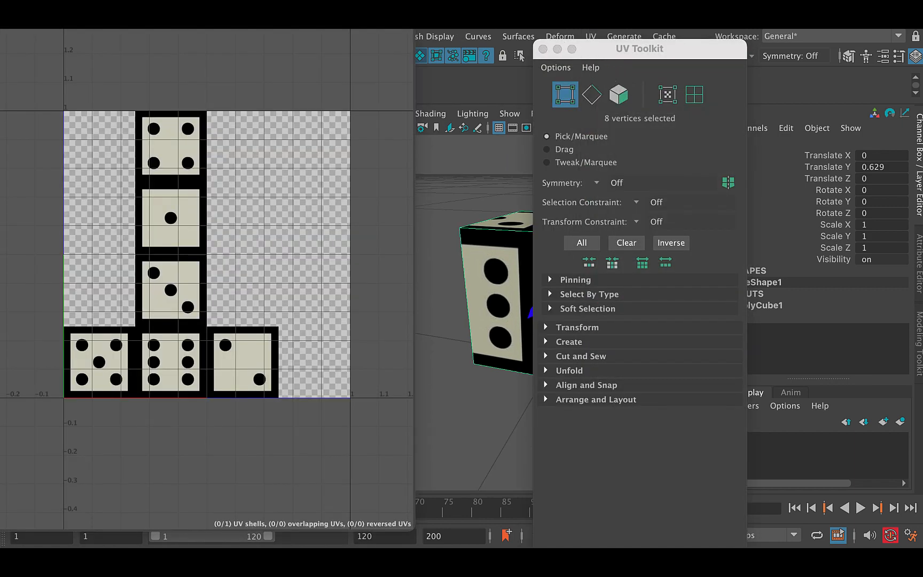
pyautogui.moveTo(349, 0); pyautogui.dragTo(446, 43)
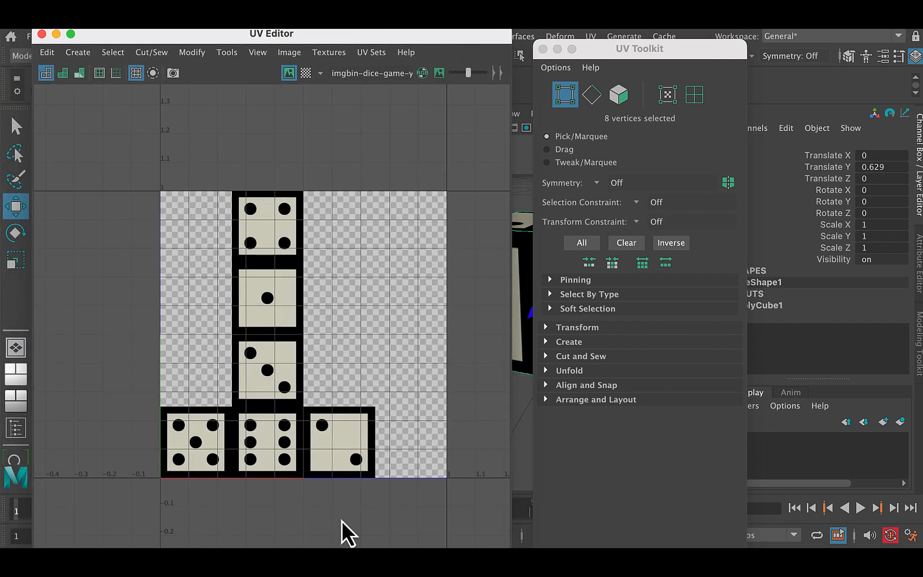
pyautogui.moveTo(644, 49); pyautogui.dragTo(678, 50)
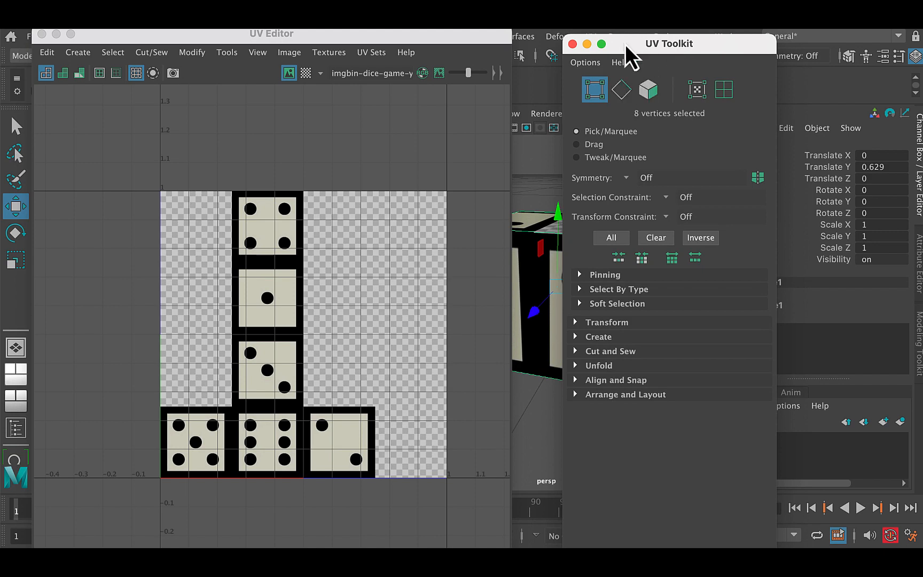
# Step: Select all of the die's UVs and move them horizontally so the shell lines up with the dice map squares
pyautogui.click(596, 94)
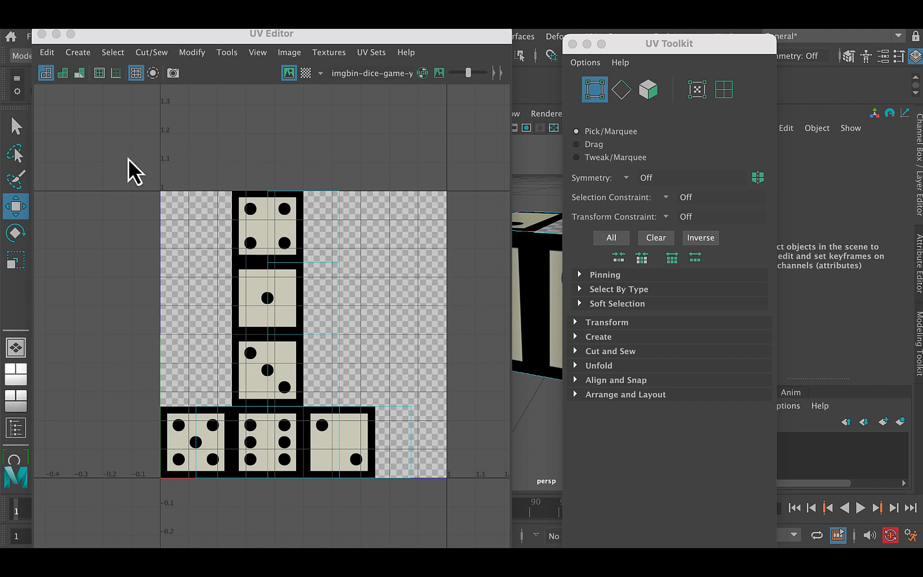
pyautogui.moveTo(137, 157); pyautogui.dragTo(409, 486)
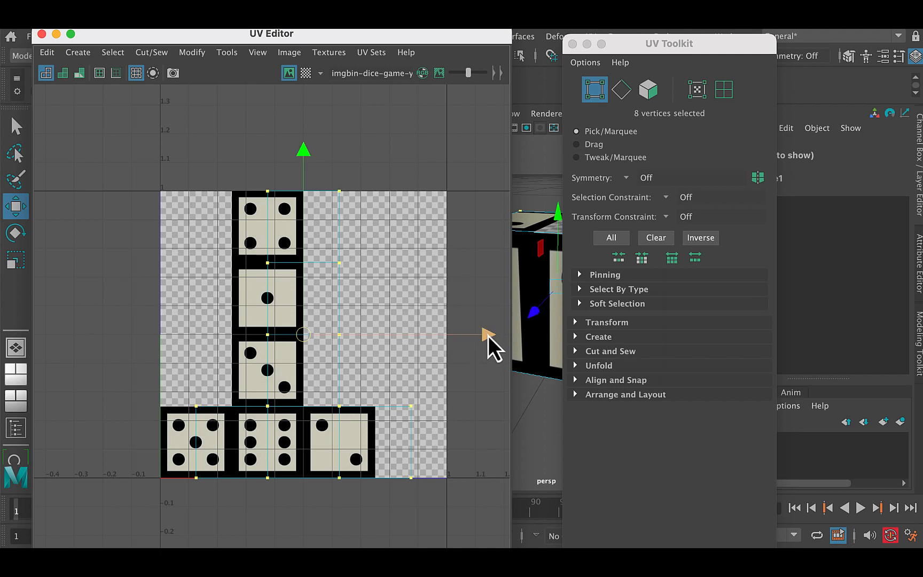
pyautogui.moveTo(489, 336); pyautogui.dragTo(452, 328)
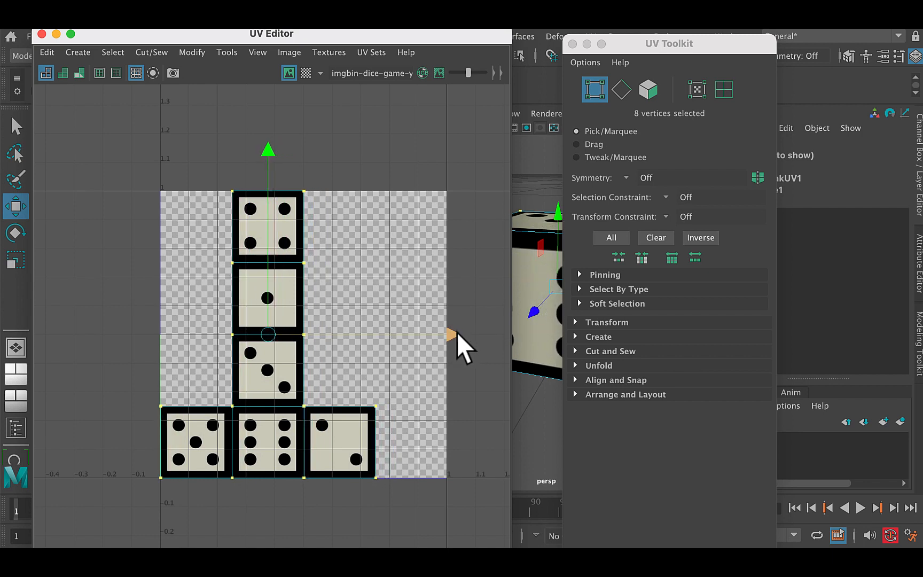
# Step: Close the floating UV Toolkit and UV Editor windows and show the UV Editor beside the perspective view in place of the front view
pyautogui.click(573, 43)
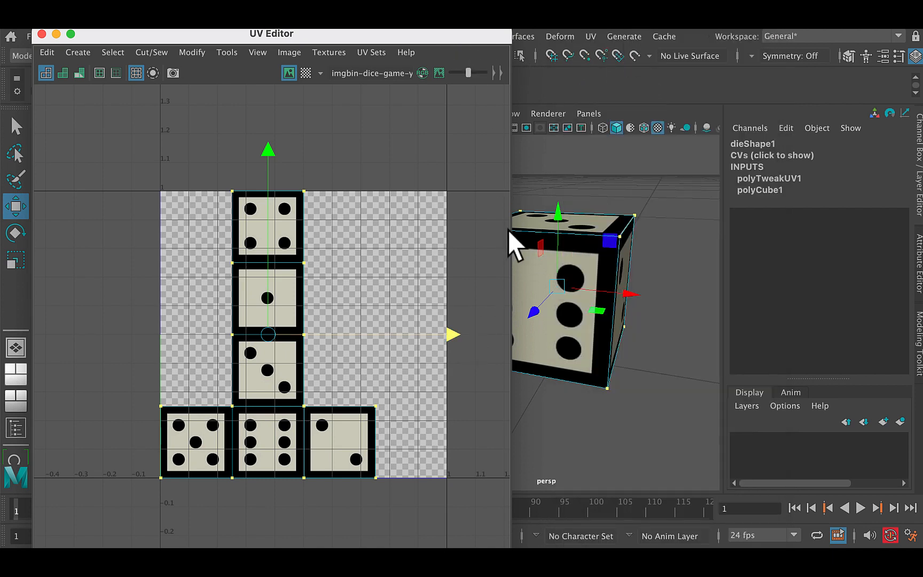
pyautogui.moveTo(451, 39); pyautogui.dragTo(487, 70)
pyautogui.click(78, 64)
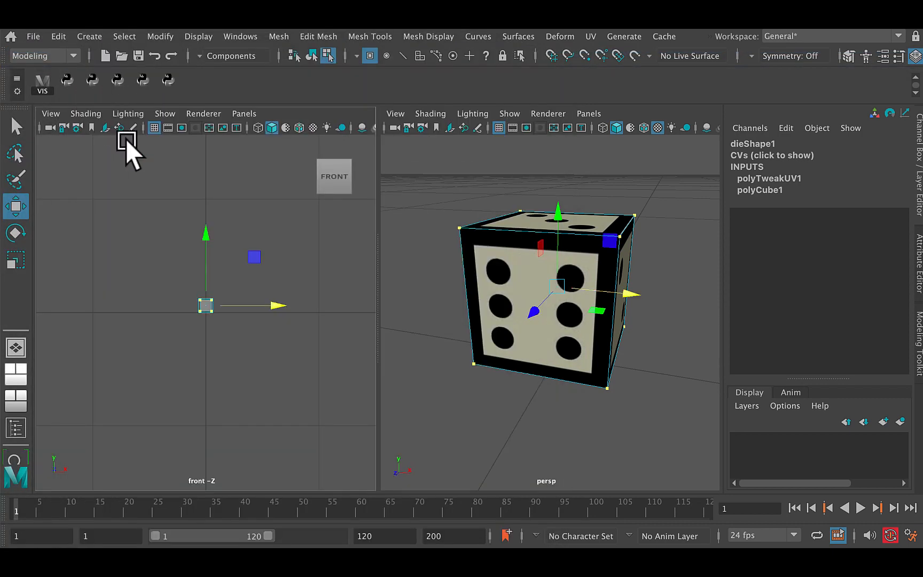
pyautogui.click(246, 117)
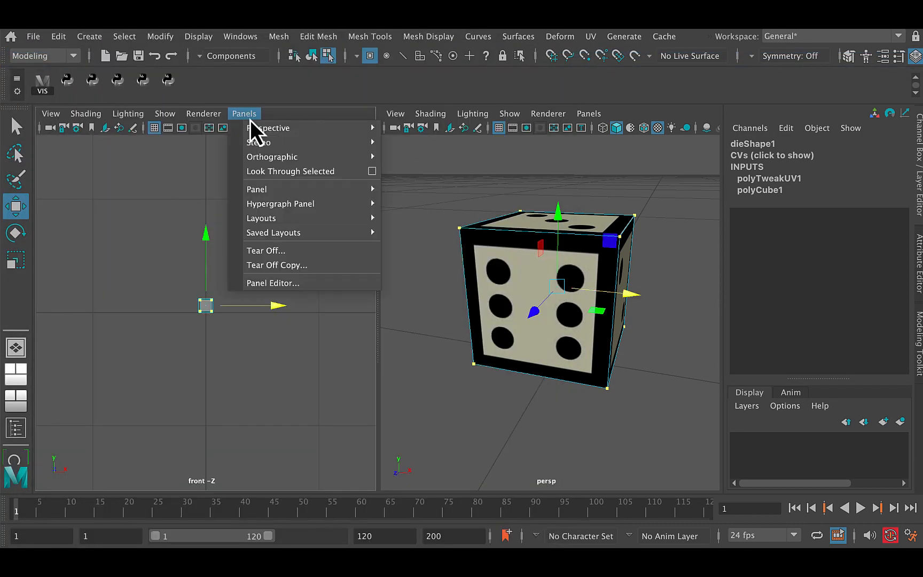
pyautogui.moveTo(263, 189)
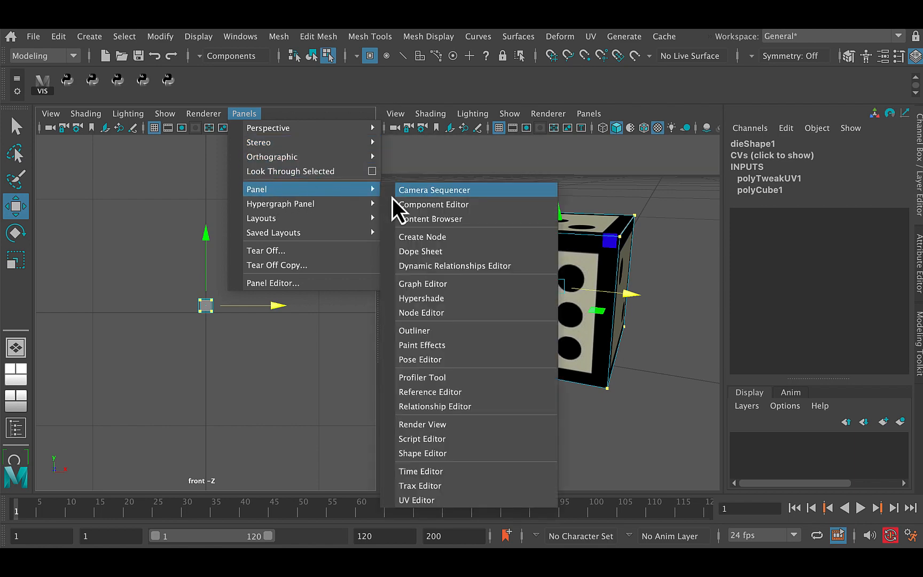
pyautogui.click(417, 500)
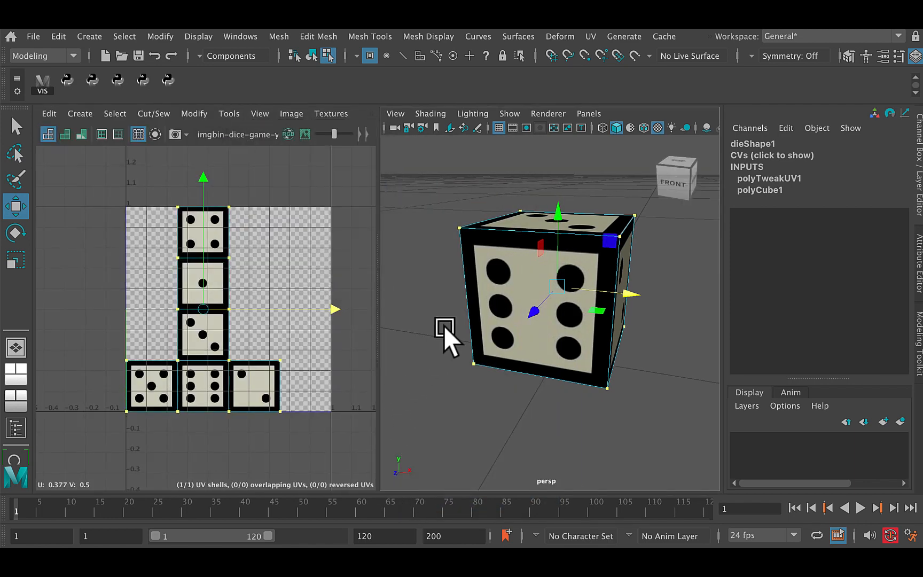
# Step: Inspect the die's textured faces from several angles and return the die to object mode
pyautogui.moveTo(496, 315)
pyautogui.keyDown('alt'); pyautogui.mouseDown()
pyautogui.moveTo(516, 334)
pyautogui.moveTo(469, 334)
pyautogui.moveTo(526, 350)
pyautogui.moveTo(560, 336)
pyautogui.moveTo(504, 316)
pyautogui.moveTo(532, 338)
pyautogui.moveTo(466, 341)
pyautogui.moveTo(476, 344)
pyautogui.moveTo(487, 330)
pyautogui.mouseUp(); pyautogui.keyUp('alt')
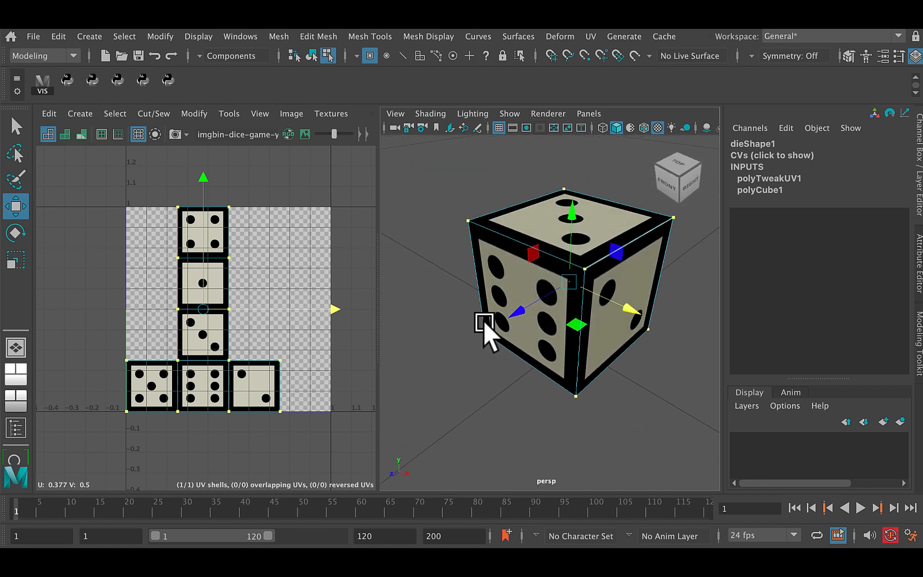
pyautogui.keyDown('alt'); pyautogui.moveTo(497, 321); pyautogui.dragTo(481, 322, button='middle'); pyautogui.keyUp('alt')
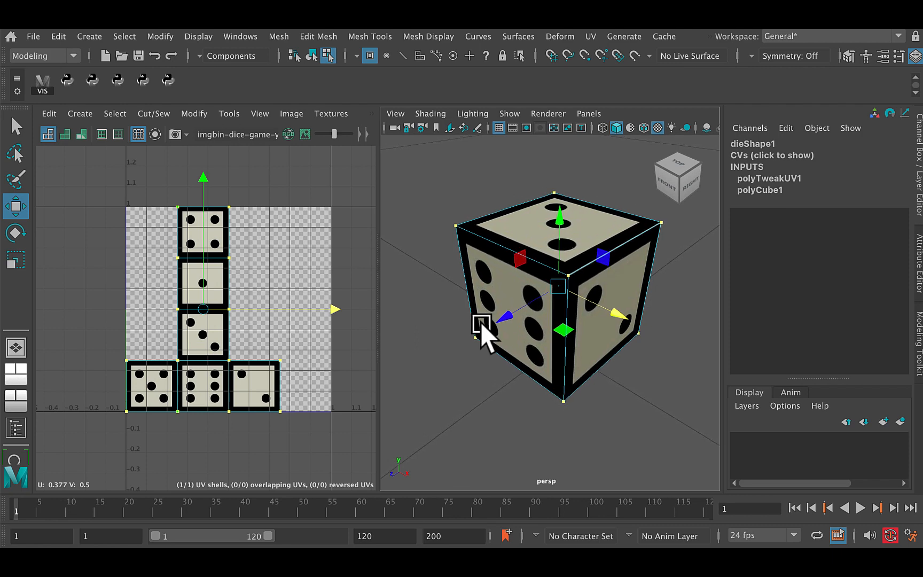
pyautogui.rightClick(506, 288)
pyautogui.click(561, 269)
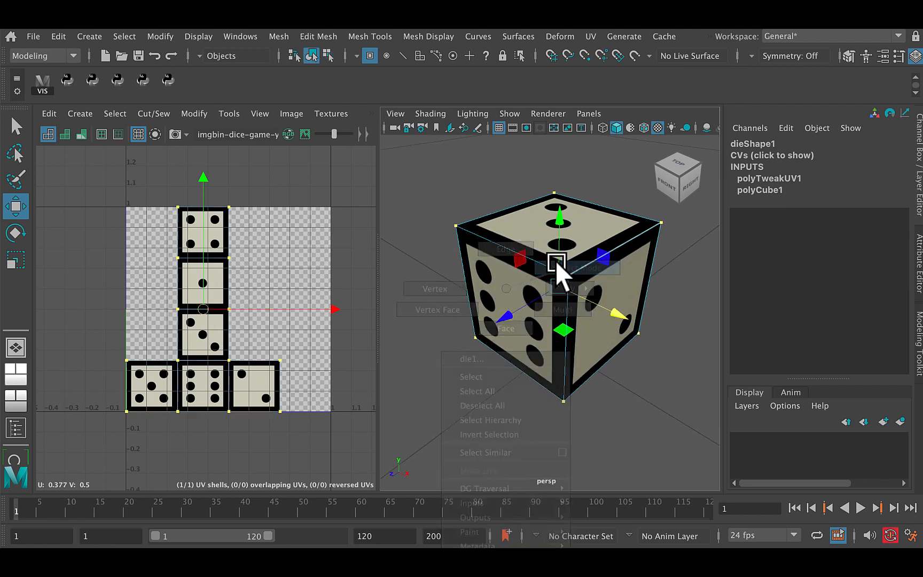
pyautogui.moveTo(542, 324)
pyautogui.keyDown('alt'); pyautogui.mouseDown()
pyautogui.moveTo(573, 308)
pyautogui.moveTo(540, 336)
pyautogui.moveTo(525, 319)
pyautogui.moveTo(492, 343)
pyautogui.moveTo(520, 343)
pyautogui.moveTo(525, 359)
pyautogui.moveTo(503, 355)
pyautogui.moveTo(509, 341)
pyautogui.moveTo(561, 346)
pyautogui.moveTo(581, 370)
pyautogui.moveTo(554, 368)
pyautogui.moveTo(543, 350)
pyautogui.moveTo(528, 358)
pyautogui.moveTo(566, 358)
pyautogui.moveTo(536, 330)
pyautogui.mouseUp(); pyautogui.keyUp('alt')
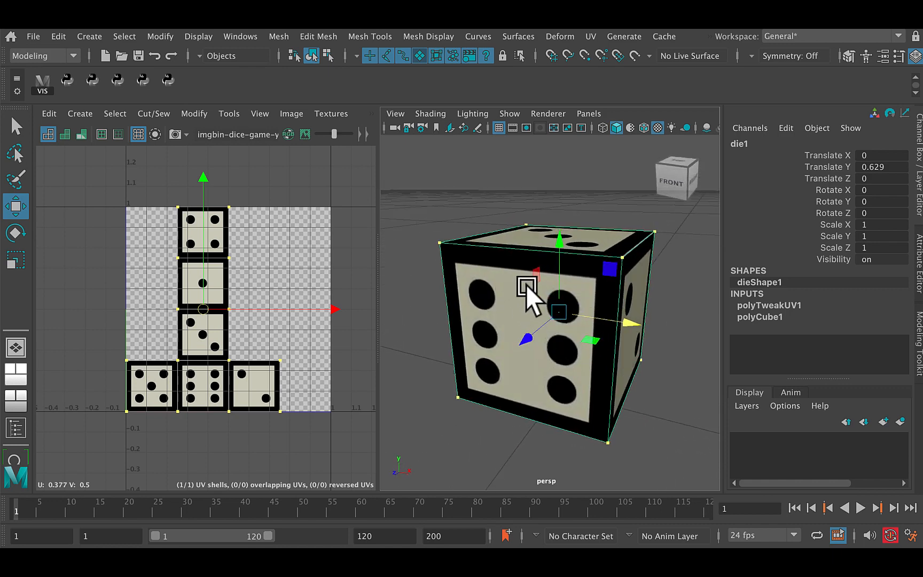
pyautogui.keyDown('alt'); pyautogui.moveTo(527, 292); pyautogui.dragTo(509, 260); pyautogui.keyUp('alt')
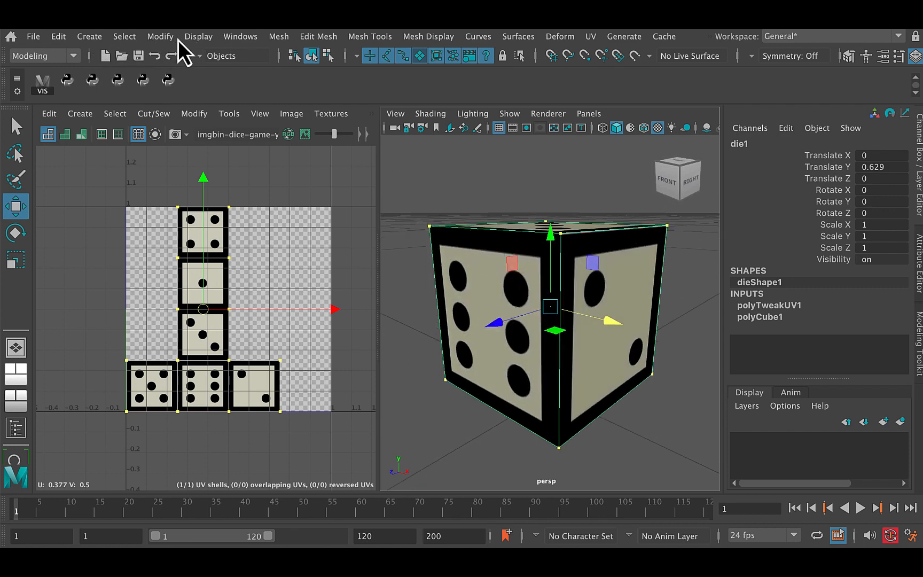
# Step: Reset the Bevel options and bevel the whole die with width 0.3 and 3 segments
pyautogui.click(276, 37)
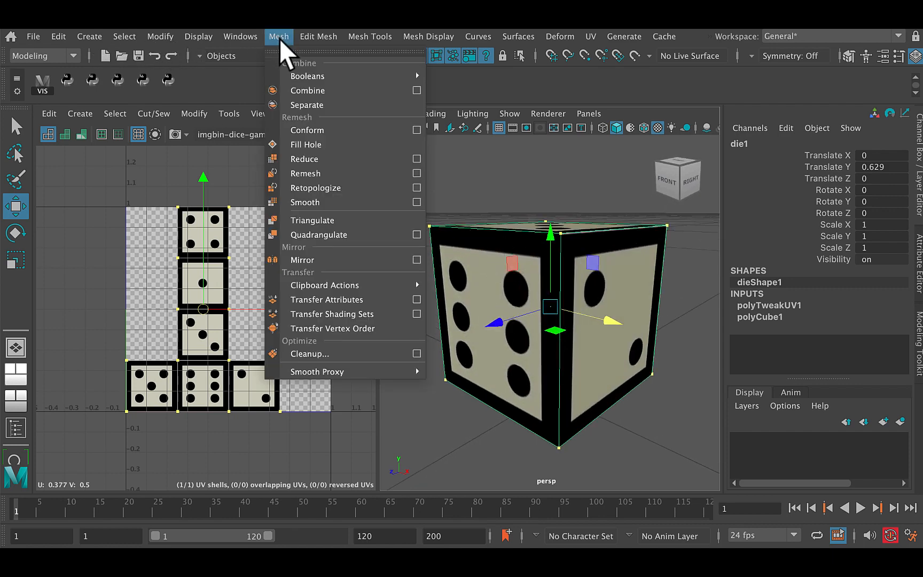
pyautogui.moveTo(307, 36)
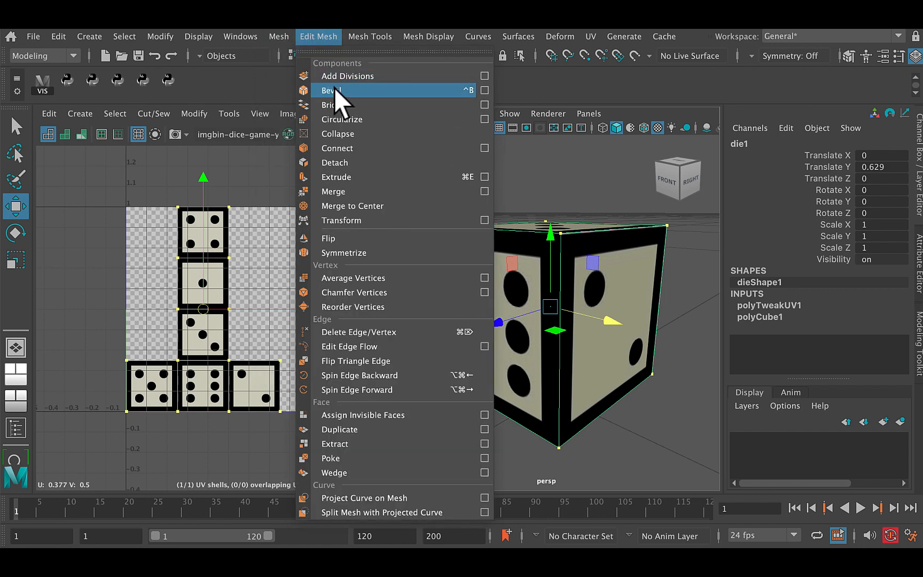
pyautogui.click(485, 91)
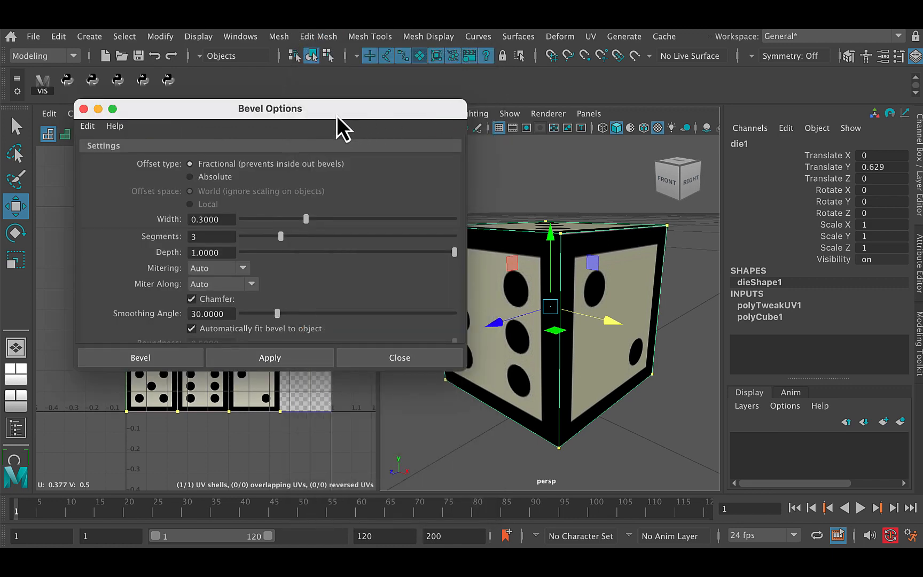
pyautogui.moveTo(336, 115); pyautogui.dragTo(305, 91)
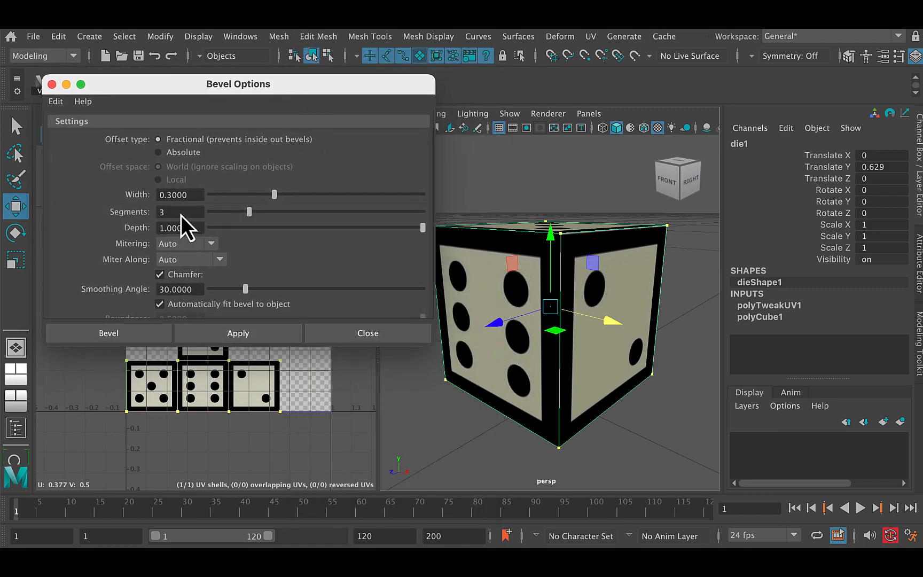
pyautogui.click(56, 102)
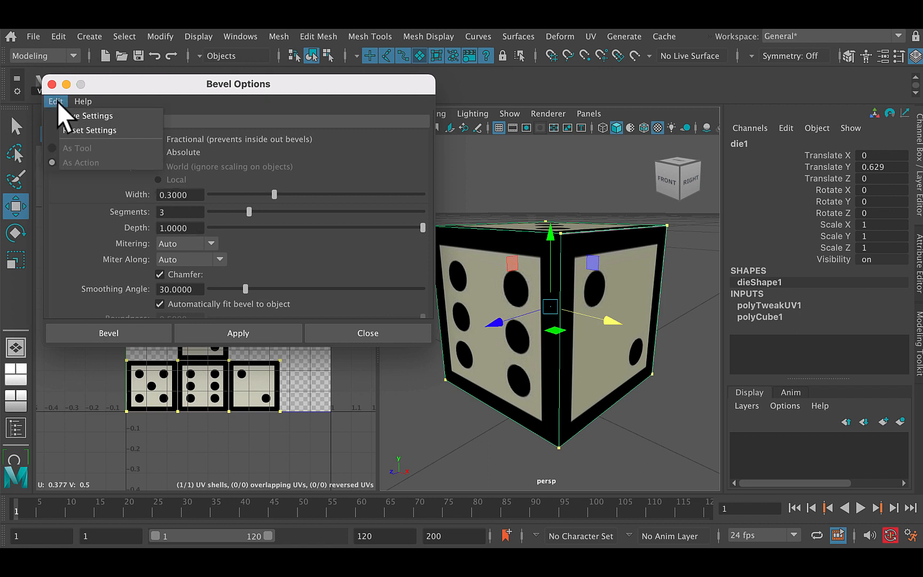
pyautogui.click(71, 131)
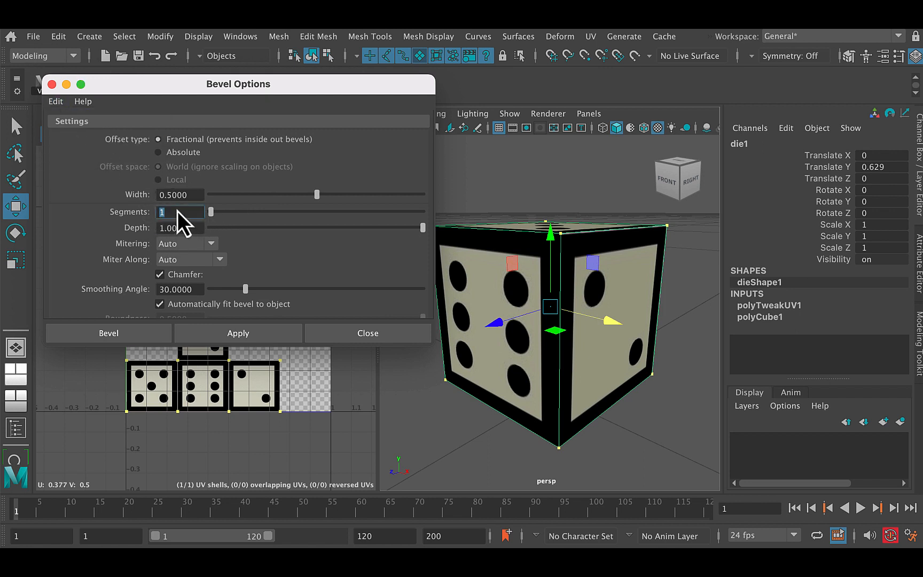
pyautogui.click(192, 197)
pyautogui.write('.3')
pyautogui.click(148, 338)
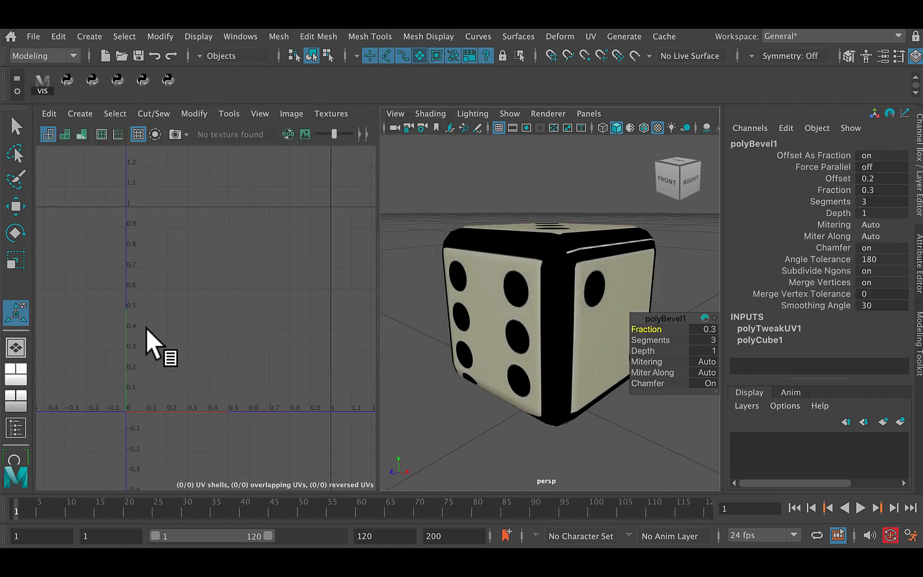
# Step: Set the bevel's Fraction to 0.2
pyautogui.keyDown('alt'); pyautogui.moveTo(521, 300); pyautogui.dragTo(585, 334); pyautogui.keyUp('alt')
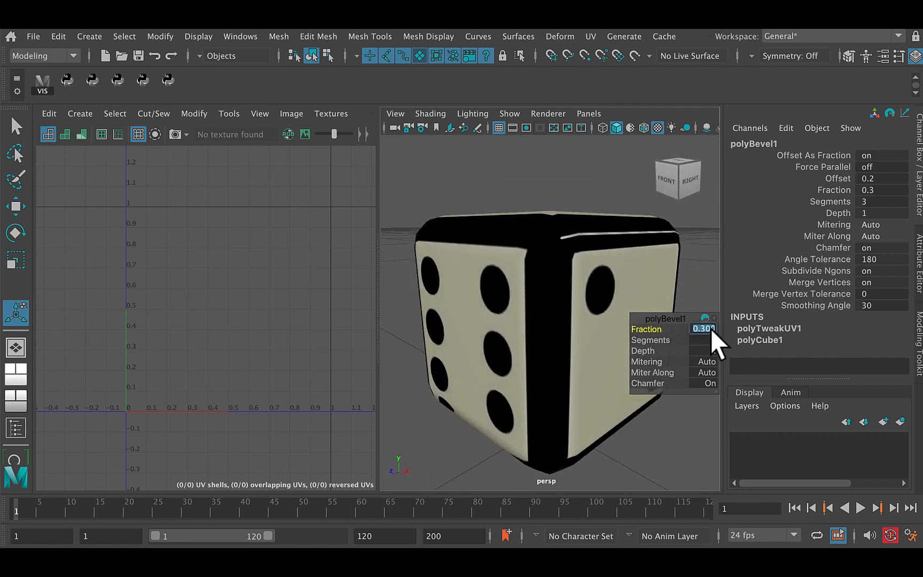
pyautogui.press('Return')
pyautogui.click(715, 327)
pyautogui.write('.2')
pyautogui.press('Return')
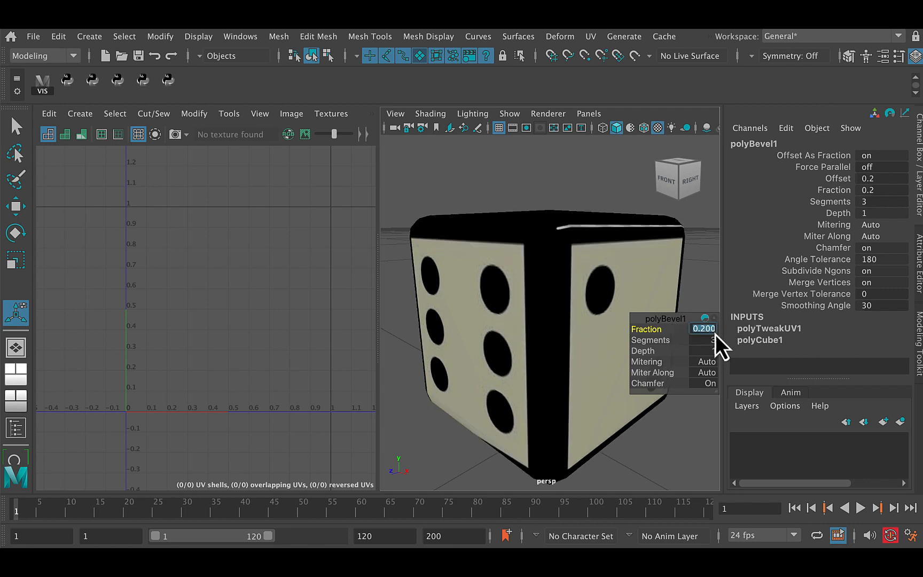
# Step: Set the bevel's Fraction to 0.1, check the rounded edges and select the die
pyautogui.write('.1')
pyautogui.press('Return')
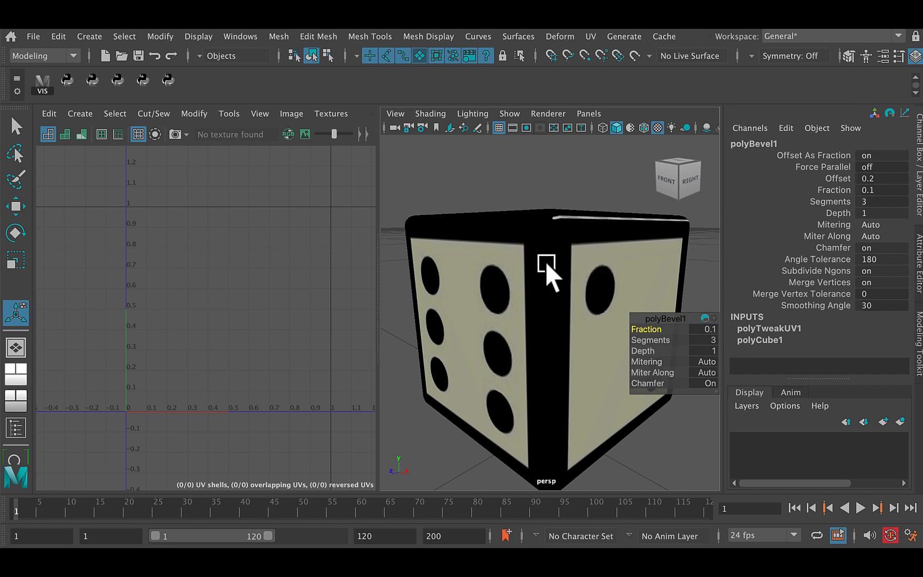
pyautogui.scroll(-5, 553, 289)
pyautogui.keyDown('alt'); pyautogui.moveTo(522, 297); pyautogui.dragTo(556, 299); pyautogui.keyUp('alt')
pyautogui.moveTo(556, 300)
pyautogui.keyDown('alt'); pyautogui.mouseDown(button='right')
pyautogui.moveTo(541, 279)
pyautogui.moveTo(570, 291)
pyautogui.moveTo(548, 285)
pyautogui.mouseUp(button='right'); pyautogui.keyUp('alt')
pyautogui.keyDown('alt'); pyautogui.moveTo(549, 285); pyautogui.dragTo(552, 325); pyautogui.keyUp('alt')
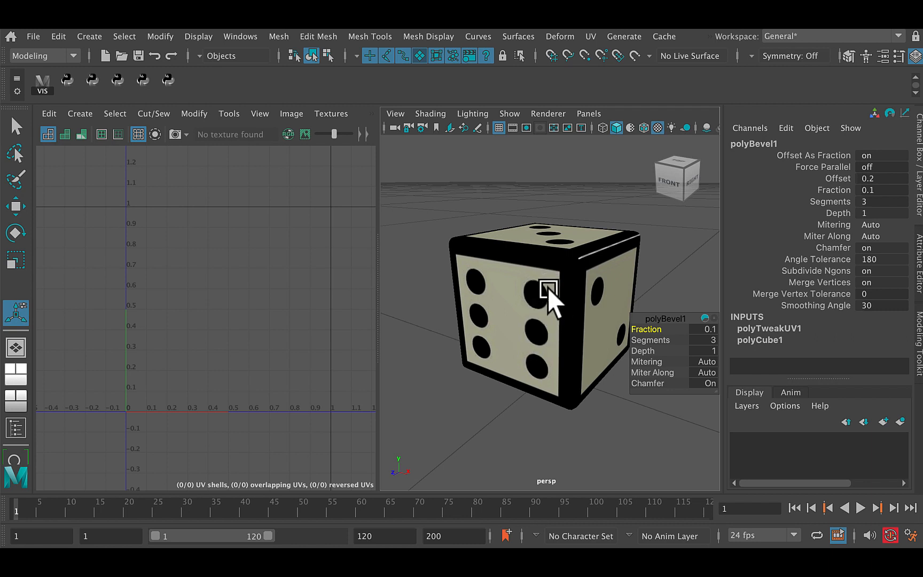
pyautogui.click(551, 311)
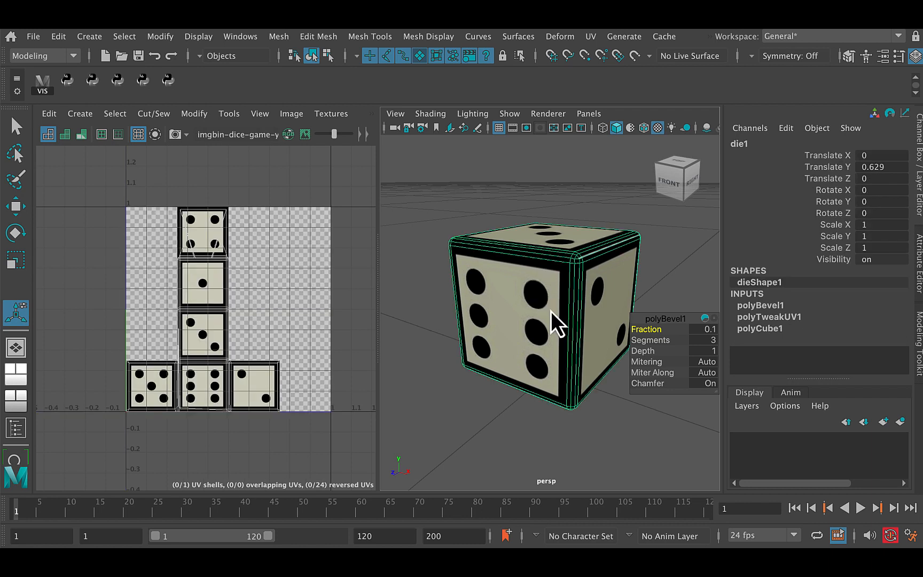